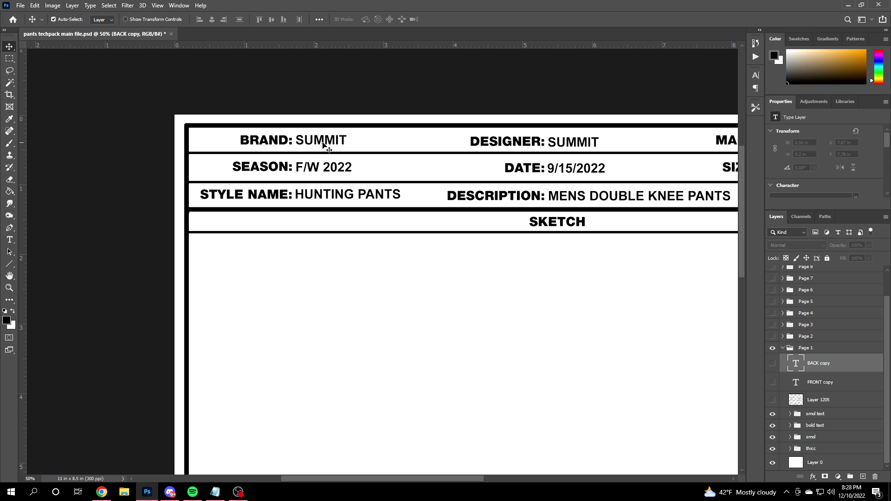
Step: Examine the header fields of the page 1 sheet, from brand and season through main fabric and size range
{"action": "scroll", "coordinate": [416, 430], "scroll_direction": "right", "scroll_amount": 3}
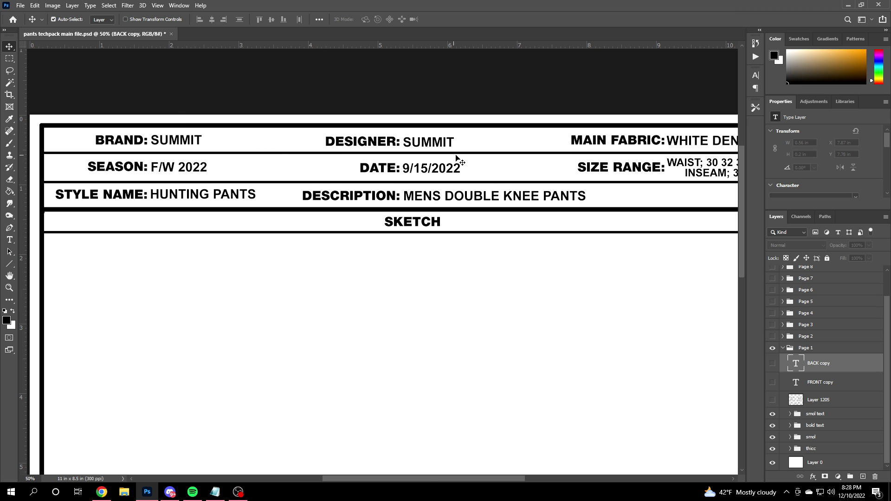
{"action": "left_click_drag", "start_coordinate": [423, 479], "coordinate": [454, 477]}
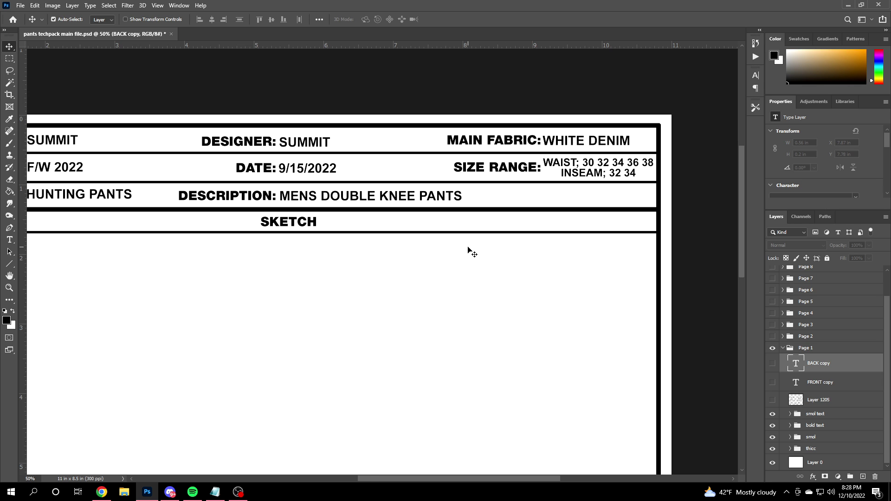
{"action": "scroll", "coordinate": [515, 324], "scroll_direction": "right", "scroll_amount": 2}
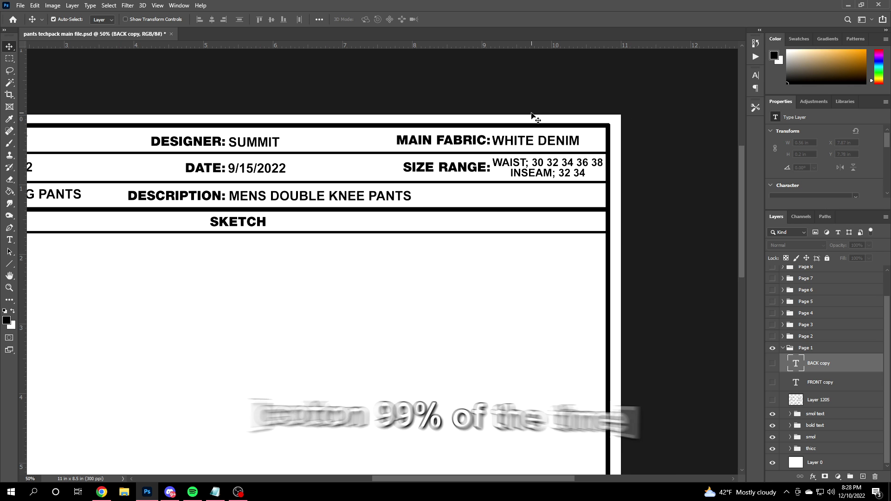
{"action": "scroll", "coordinate": [536, 139], "scroll_direction": "left", "scroll_amount": 5}
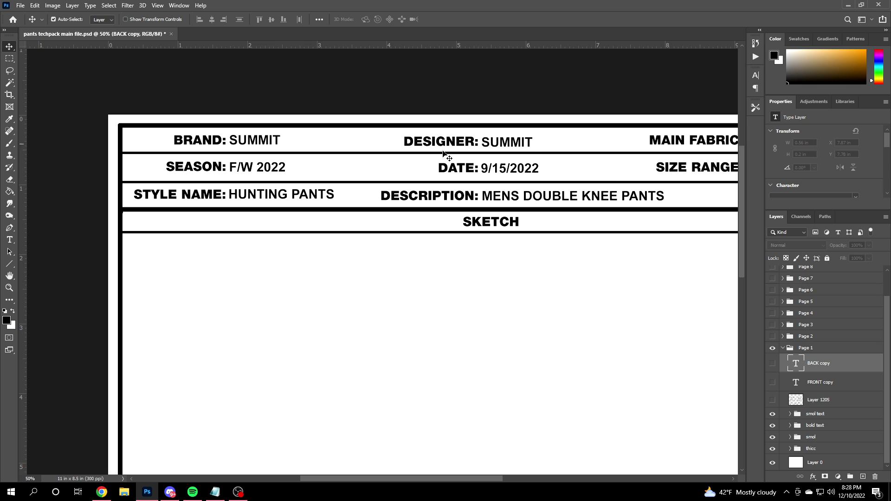
{"action": "scroll", "coordinate": [472, 195], "scroll_direction": "right", "scroll_amount": 5}
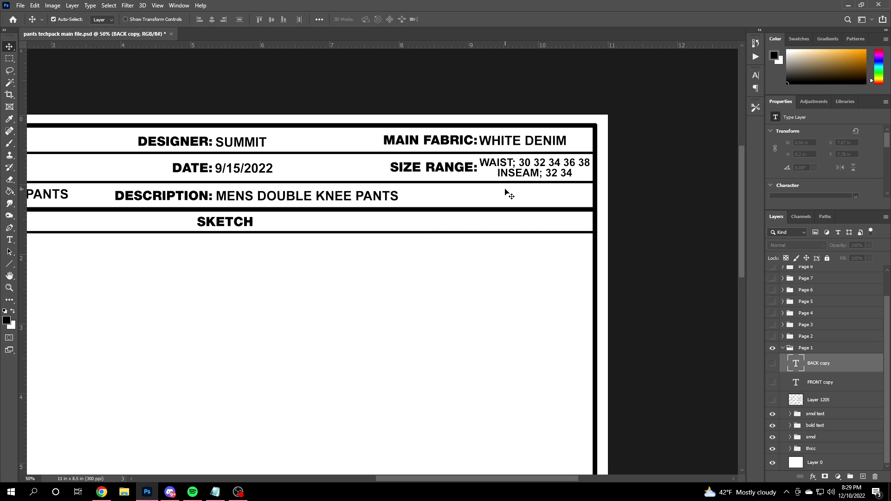
{"action": "scroll", "coordinate": [339, 262], "scroll_direction": "left", "scroll_amount": 5}
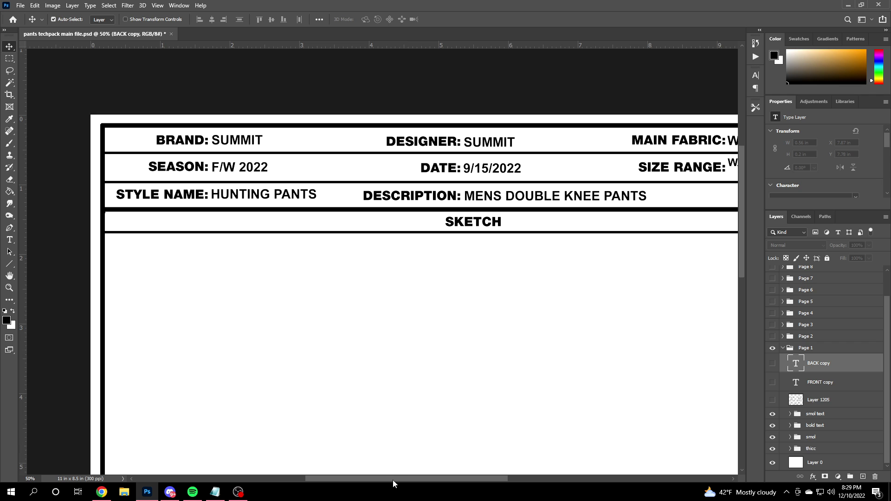
{"action": "left_click_drag", "start_coordinate": [393, 479], "coordinate": [429, 480]}
{"action": "mouse_move", "coordinate": [362, 481]}
{"action": "left_mouse_down"}
{"action": "mouse_move", "coordinate": [352, 480]}
{"action": "mouse_move", "coordinate": [370, 480]}
{"action": "left_mouse_up"}
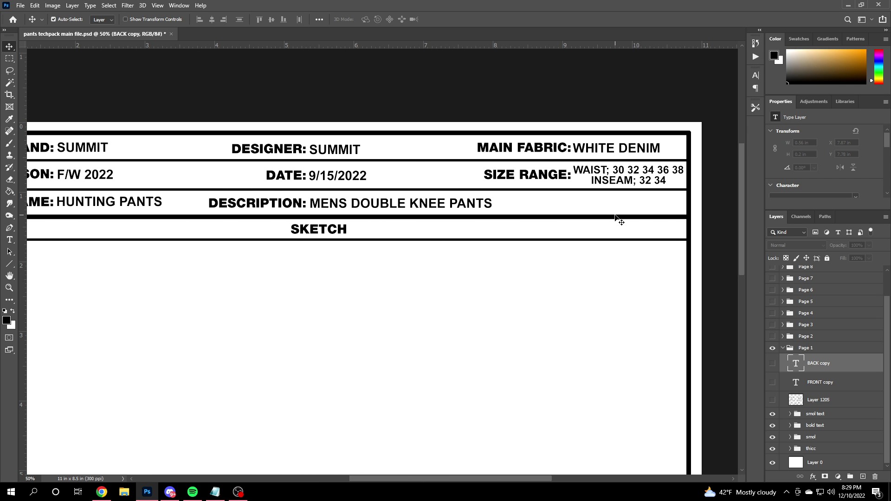
{"action": "key", "text": "ctrl+minus"}
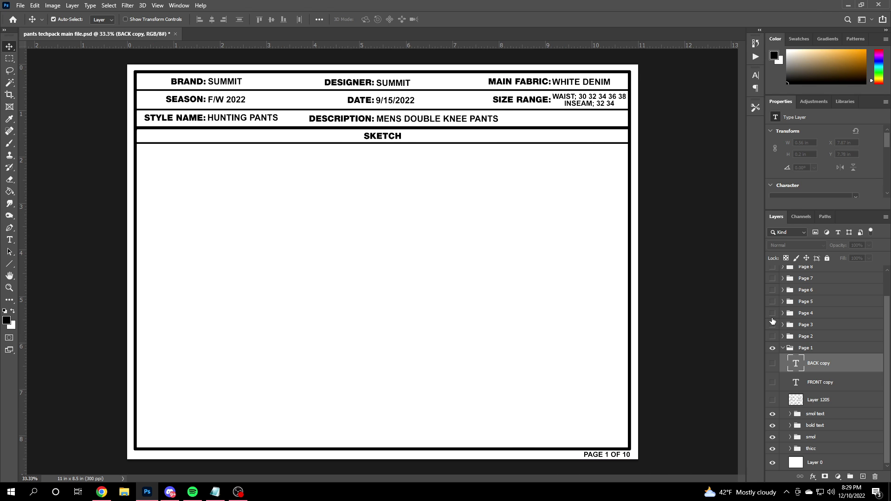
Step: Preview the Page 2 and Page 3 sheets by showing their layer groups, and hide both groups again
{"action": "left_click", "coordinate": [772, 337]}
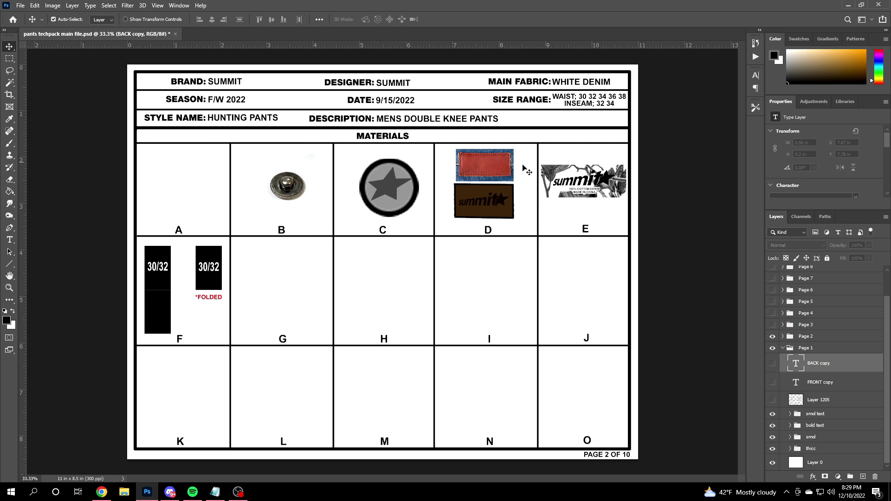
{"action": "left_click", "coordinate": [772, 325]}
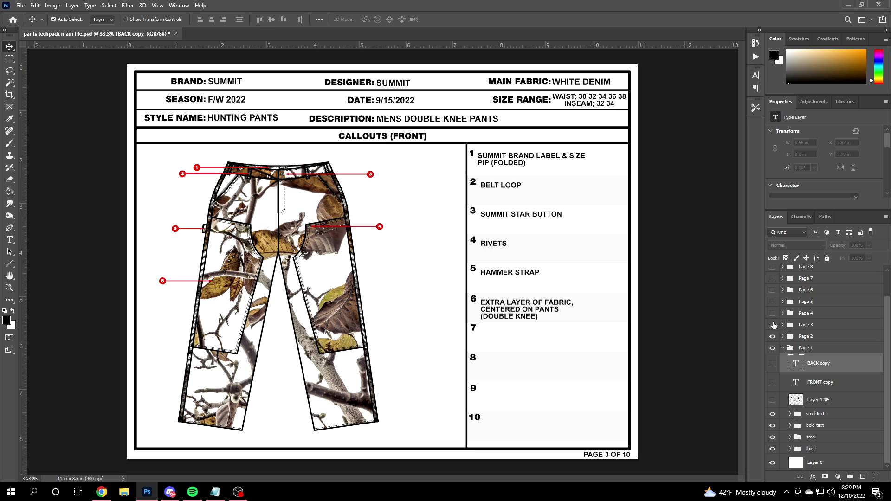
{"action": "left_click_drag", "start_coordinate": [773, 325], "coordinate": [772, 336]}
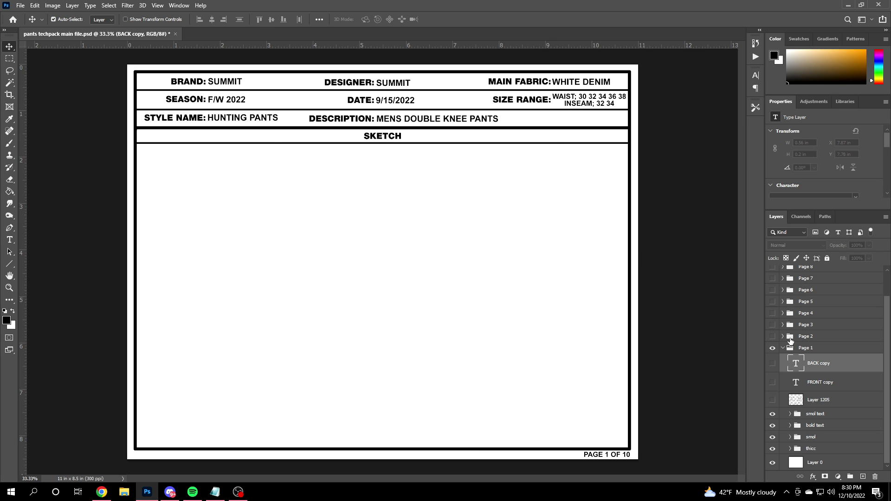
Step: Examine the page numbering in the lower corner of the page 1 sheet
{"action": "scroll", "coordinate": [656, 411], "scroll_direction": "up", "scroll_amount": 1}
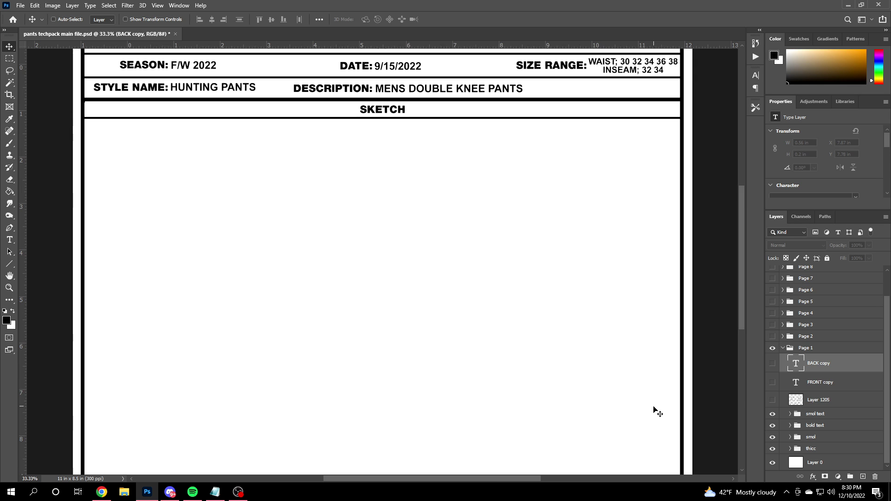
{"action": "left_click_drag", "start_coordinate": [513, 481], "coordinate": [547, 471]}
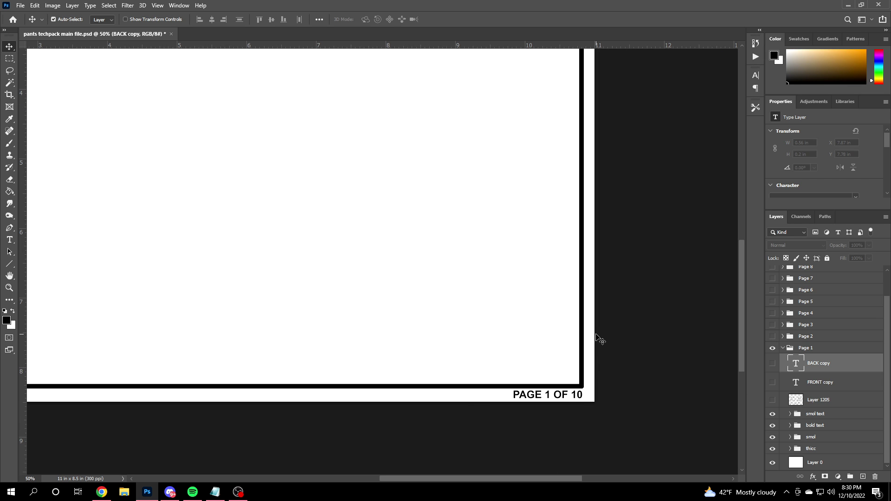
{"action": "key", "text": "ctrl+minus"}
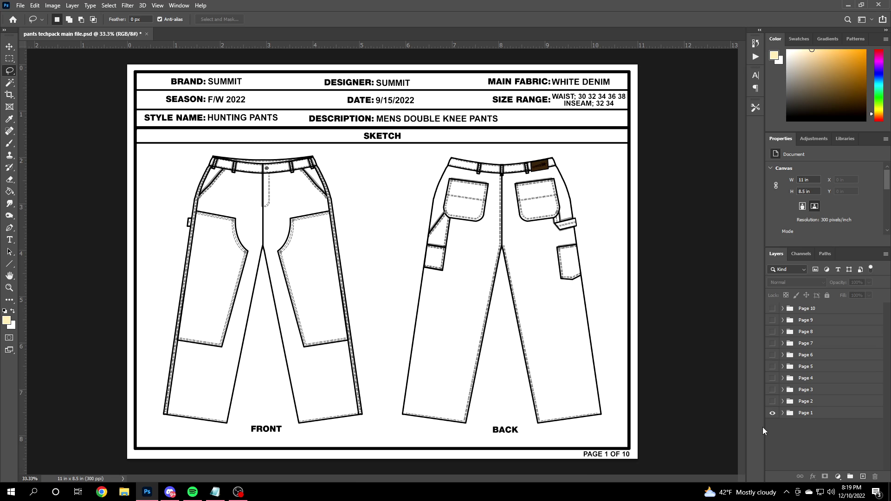
Step: Switch to Chrome, browse the image results for "double knee pants flat" for a reference, and return to Photoshop
{"action": "key", "text": "alt+Tab"}
{"action": "scroll", "coordinate": [422, 249], "scroll_direction": "up", "scroll_amount": 6}
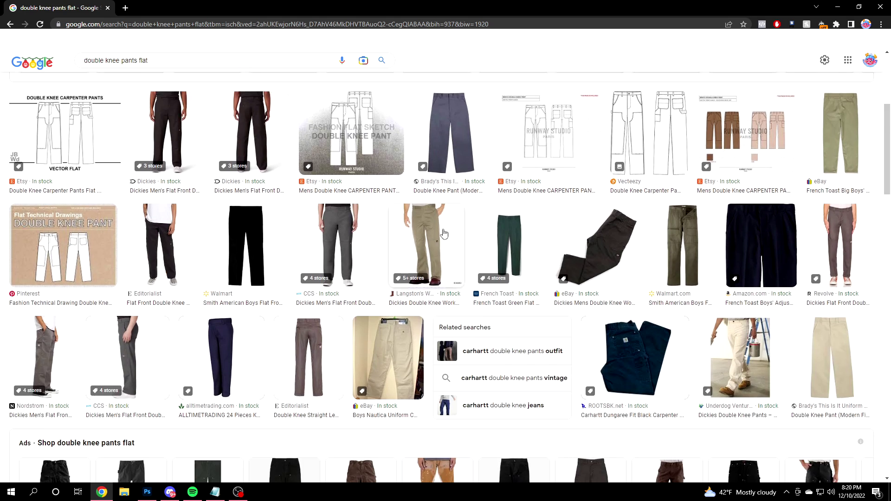
{"action": "scroll", "coordinate": [461, 229], "scroll_direction": "up", "scroll_amount": 1}
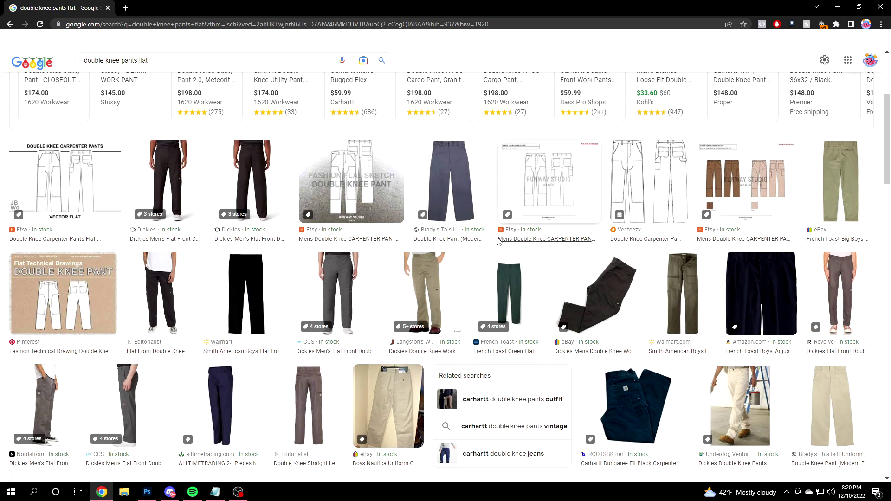
{"action": "scroll", "coordinate": [498, 265], "scroll_direction": "up", "scroll_amount": 1}
{"action": "scroll", "coordinate": [297, 269], "scroll_direction": "down", "scroll_amount": 3}
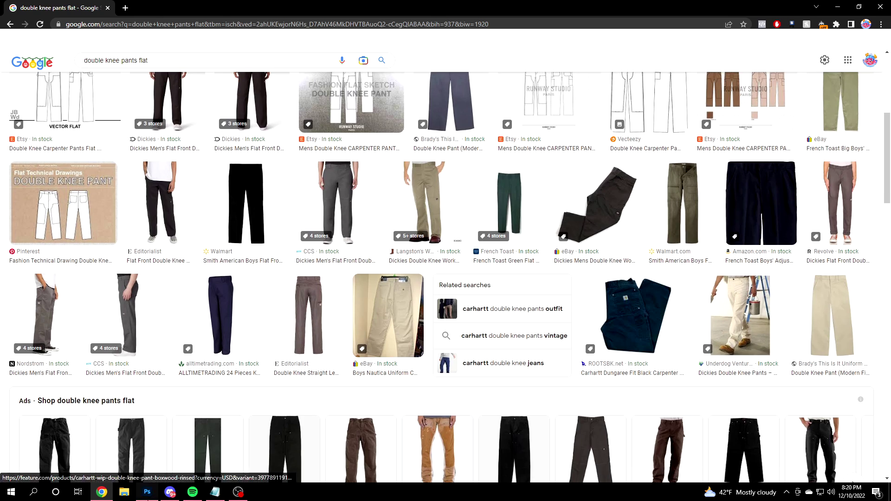
{"action": "key", "text": "alt+Tab"}
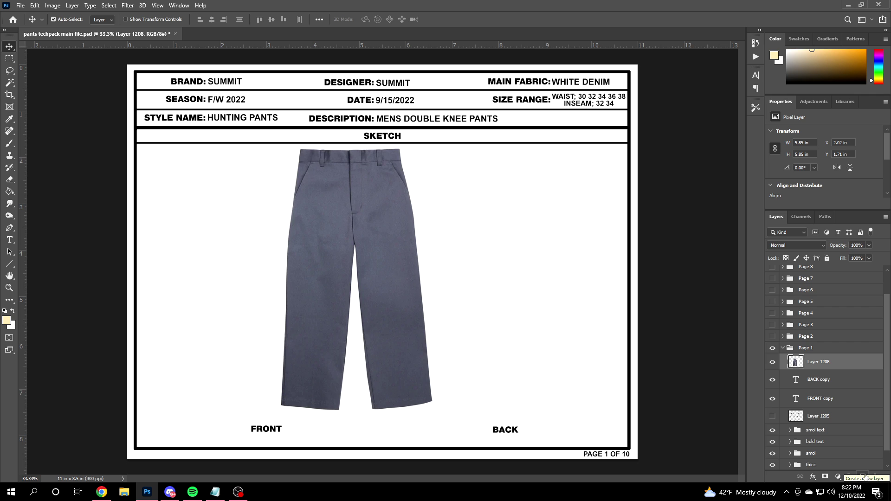
Step: Create a new layer above the reference pants photo and activate the Brush tool
{"action": "left_click", "coordinate": [862, 477]}
{"action": "key", "text": "ctrl+plus"}
{"action": "key", "text": "ctrl+minus"}
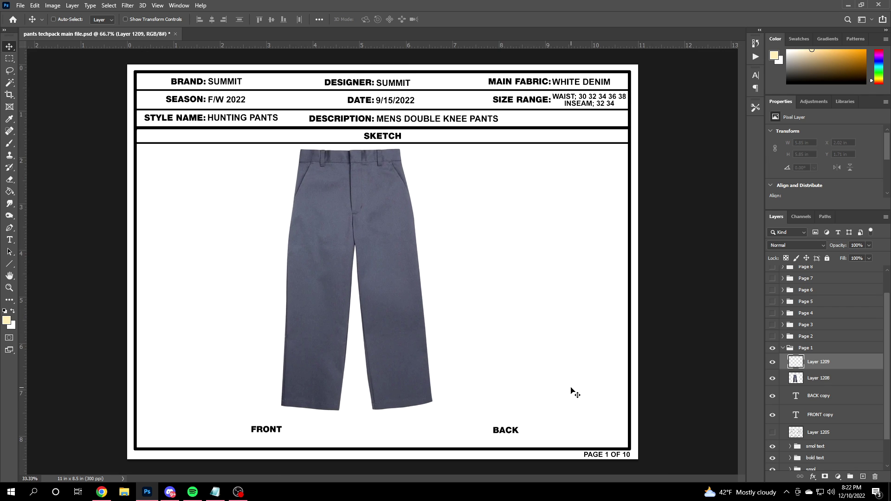
{"action": "key", "text": "ctrl+plus"}
{"action": "key", "text": "b"}
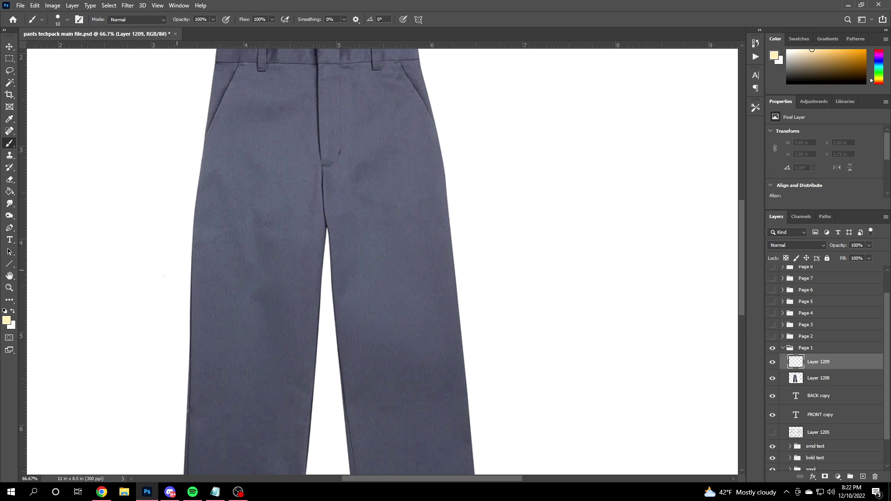
Step: Set the foreground colour to black (000000) and the brush size to 20
{"action": "left_click", "coordinate": [8, 320]}
{"action": "type", "text": "000000"}
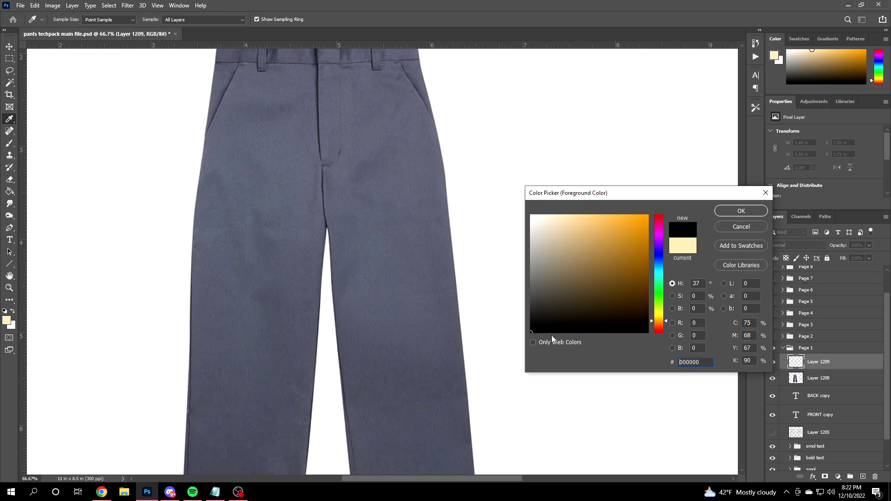
{"action": "left_click", "coordinate": [724, 212]}
{"action": "scroll", "coordinate": [64, 206], "scroll_direction": "up", "scroll_amount": 3}
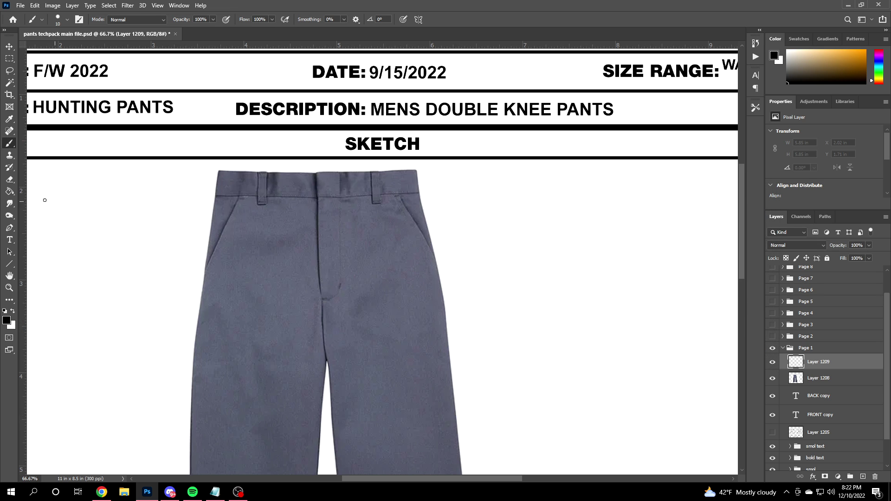
{"action": "left_click", "coordinate": [68, 21]}
{"action": "key", "text": "Return"}
Step: Place a vertical guide through the crotch point of the reference pants to mark their centre
{"action": "scroll", "coordinate": [434, 217], "scroll_direction": "down", "scroll_amount": 2}
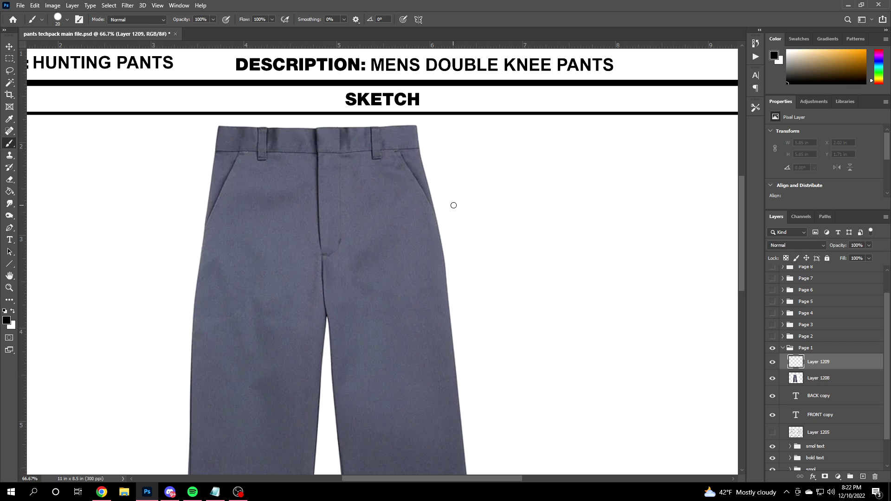
{"action": "scroll", "coordinate": [420, 225], "scroll_direction": "down", "scroll_amount": 2}
{"action": "scroll", "coordinate": [399, 249], "scroll_direction": "down", "scroll_amount": 2}
{"action": "scroll", "coordinate": [391, 255], "scroll_direction": "down", "scroll_amount": 1}
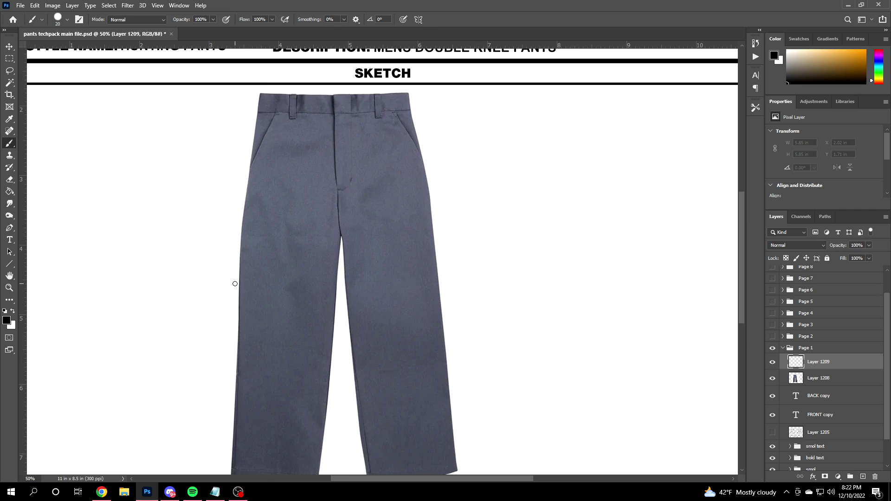
{"action": "scroll", "coordinate": [172, 294], "scroll_direction": "down", "scroll_amount": 2}
{"action": "scroll", "coordinate": [173, 301], "scroll_direction": "up", "scroll_amount": 1}
{"action": "left_click_drag", "start_coordinate": [21, 313], "coordinate": [341, 313]}
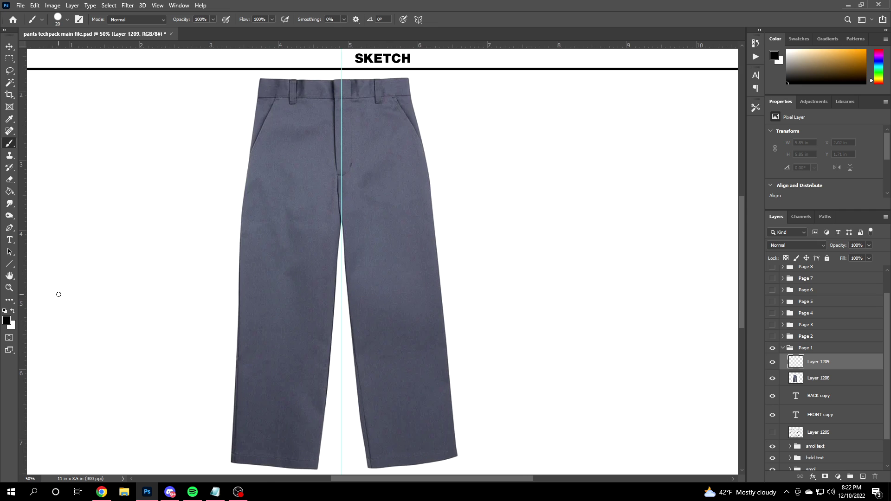
{"action": "scroll", "coordinate": [58, 294], "scroll_direction": "down", "scroll_amount": 1}
{"action": "key", "text": "ctrl+r"}
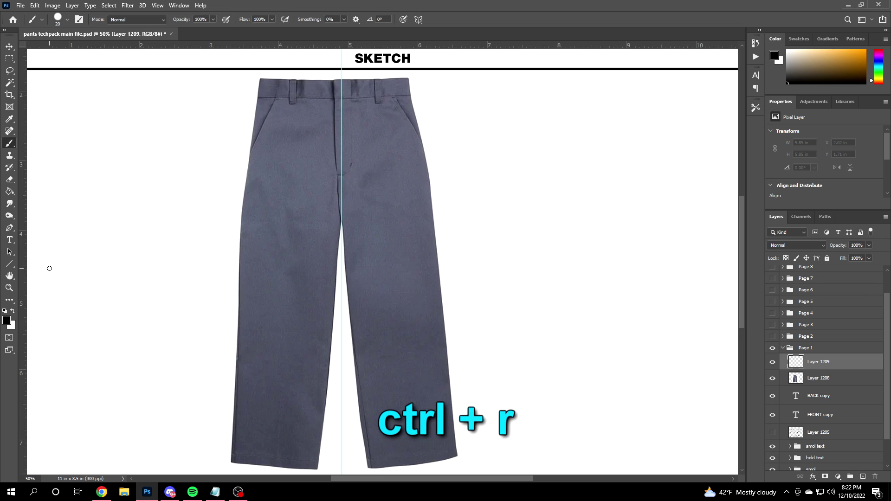
{"action": "key", "text": "v"}
{"action": "mouse_move", "coordinate": [341, 100]}
{"action": "left_mouse_down"}
{"action": "mouse_move", "coordinate": [22, 109]}
{"action": "mouse_move", "coordinate": [24, 134]}
{"action": "mouse_move", "coordinate": [139, 127]}
{"action": "mouse_move", "coordinate": [340, 139]}
{"action": "left_mouse_up"}
Step: Brush a straight black line along the waistband's top edge, from its outer left corner to the centre guide
{"action": "scroll", "coordinate": [381, 127], "scroll_direction": "up", "scroll_amount": 4}
{"action": "key", "text": "b"}
{"action": "scroll", "coordinate": [431, 284], "scroll_direction": "up", "scroll_amount": 2}
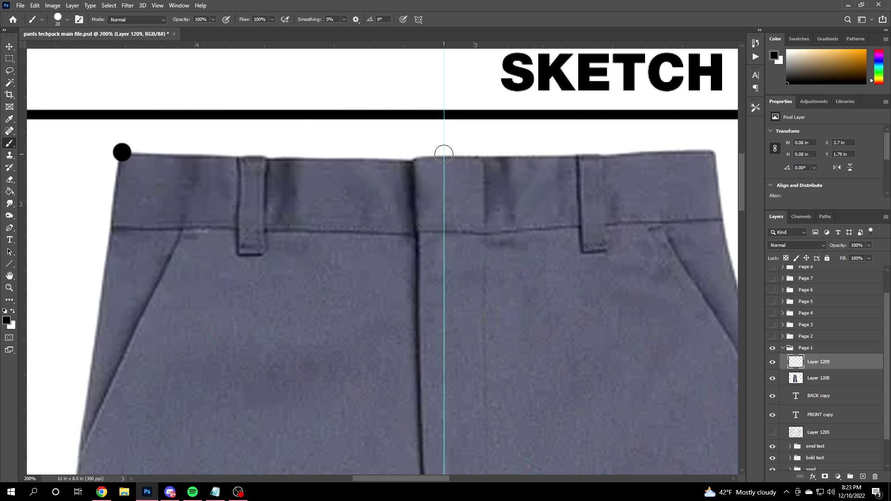
{"action": "left_click", "coordinate": [444, 153], "text": "shift"}
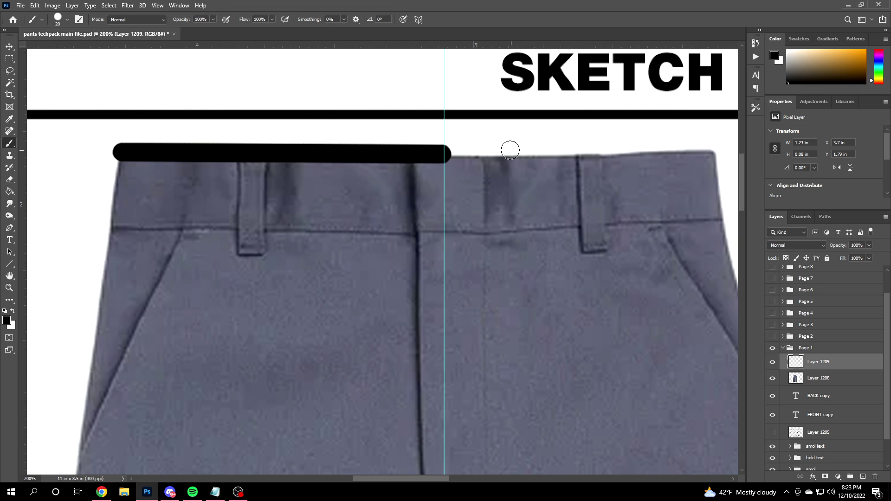
{"action": "key", "text": "ctrl+minus"}
{"action": "key", "text": "ctrl+minus"}
{"action": "key", "text": "ctrl+plus"}
{"action": "key", "text": "ctrl+minus"}
{"action": "key", "text": "ctrl+plus"}
{"action": "key", "text": "ctrl+plus"}
{"action": "scroll", "coordinate": [373, 195], "scroll_direction": "down", "scroll_amount": 1}
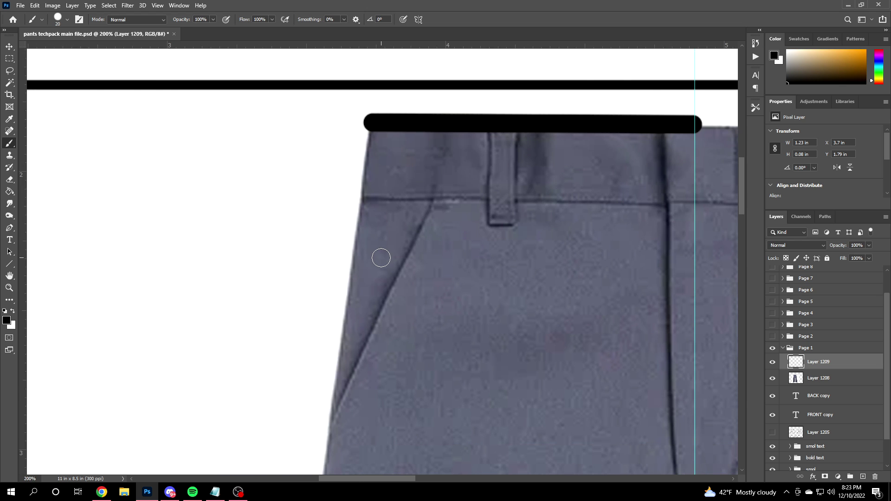
{"action": "key", "text": "ctrl+minus"}
{"action": "key", "text": "ctrl+minus"}
{"action": "key", "text": "ctrl+minus"}
{"action": "key", "text": "ctrl+minus"}
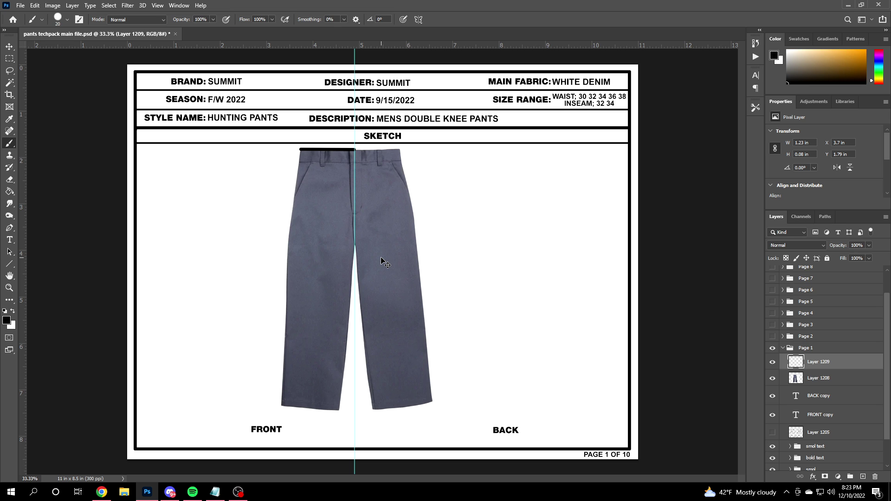
{"action": "key", "text": "ctrl+plus"}
{"action": "key", "text": "ctrl+plus"}
{"action": "key", "text": "ctrl+plus"}
{"action": "key", "text": "ctrl+plus"}
{"action": "key", "text": "ctrl+minus"}
{"action": "scroll", "coordinate": [371, 259], "scroll_direction": "up", "scroll_amount": 3}
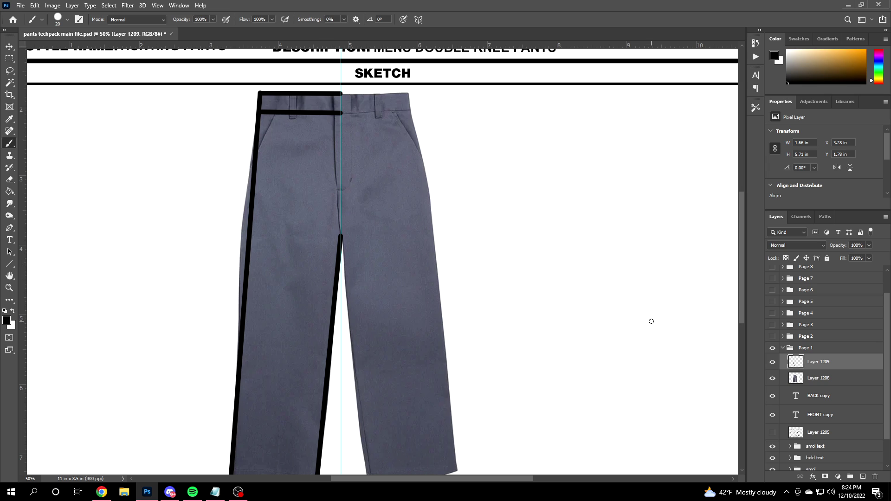
Step: Create another new layer above the traced outline and set the brush size to 10 for the waist details
{"action": "left_click", "coordinate": [862, 477]}
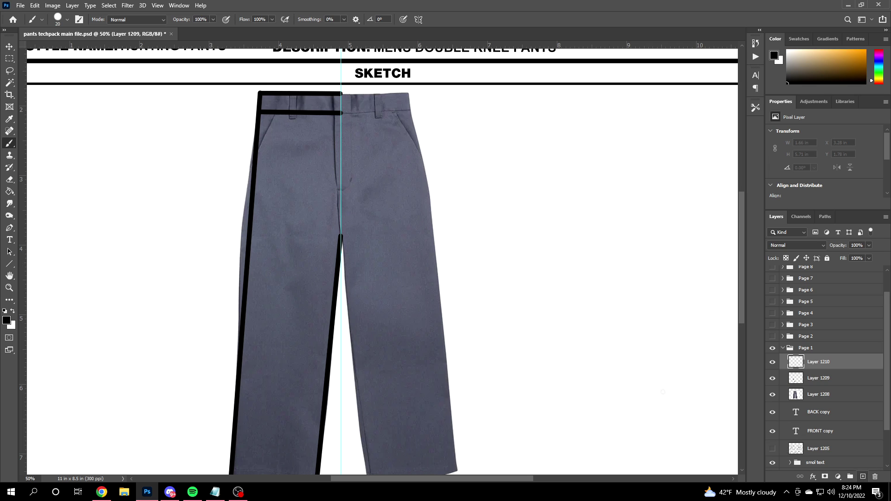
{"action": "left_click", "coordinate": [68, 20]}
{"action": "double_click", "coordinate": [92, 37]}
{"action": "type", "text": "10"}
{"action": "key", "text": "Return"}
{"action": "scroll", "coordinate": [280, 187], "scroll_direction": "up", "scroll_amount": 3}
{"action": "key", "text": "ctrl+plus"}
{"action": "key", "text": "ctrl+plus"}
{"action": "left_click_drag", "start_coordinate": [387, 480], "coordinate": [366, 480]}
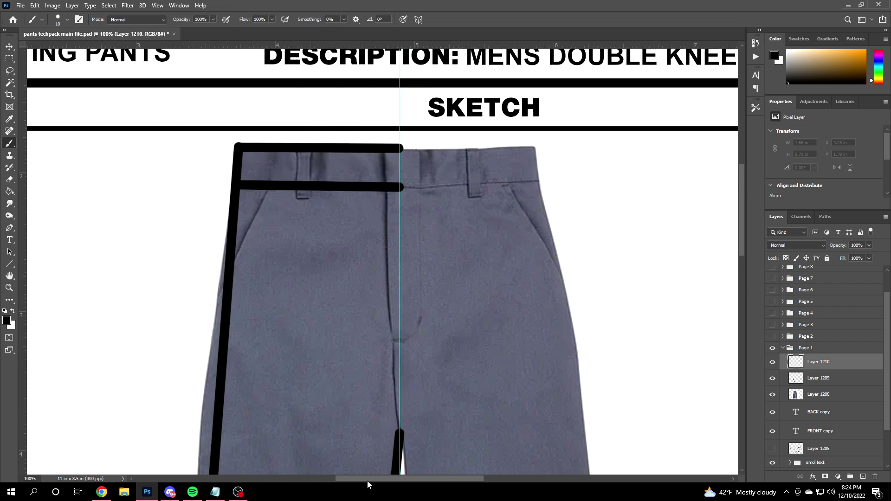
{"action": "key", "text": "ctrl+plus"}
{"action": "scroll", "coordinate": [259, 133], "scroll_direction": "up", "scroll_amount": 3}
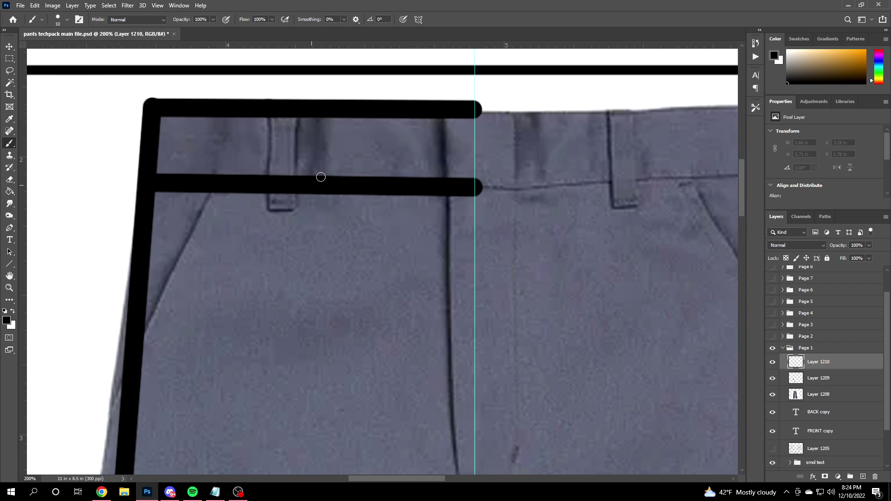
{"action": "scroll", "coordinate": [246, 204], "scroll_direction": "down", "scroll_amount": 2}
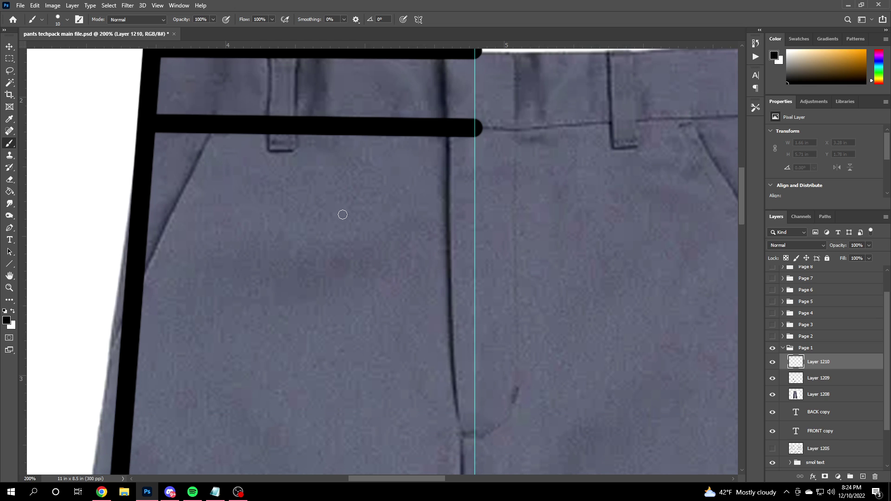
Step: Brush a straight slanted front pocket line from the waistband to the outer seam and outline the belt loop over the waistband
{"action": "left_click", "coordinate": [240, 128]}
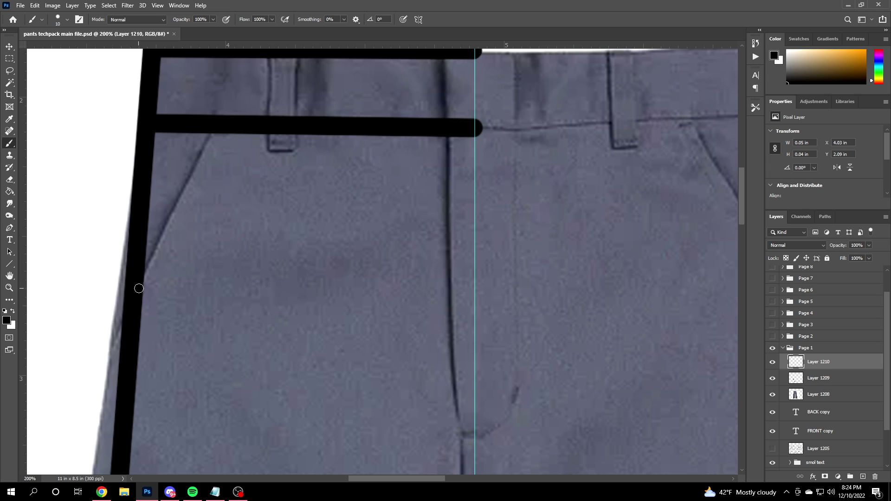
{"action": "left_click", "coordinate": [139, 291], "text": "shift"}
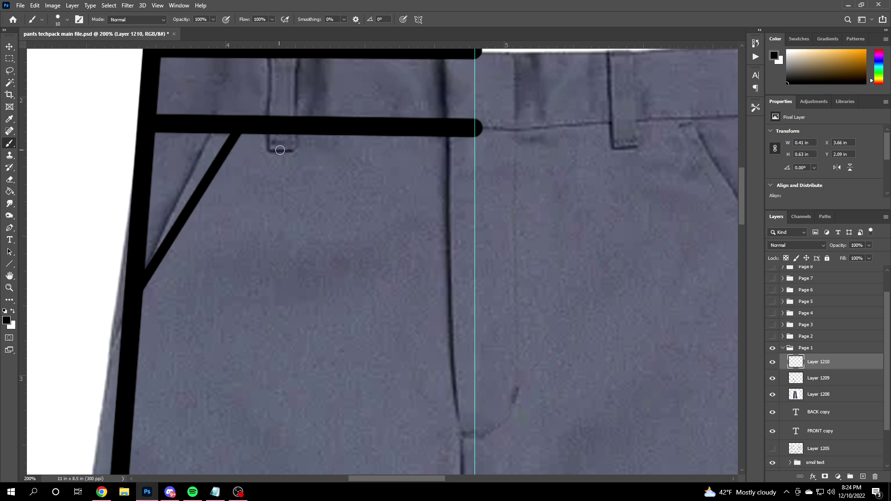
{"action": "scroll", "coordinate": [312, 257], "scroll_direction": "up", "scroll_amount": 2}
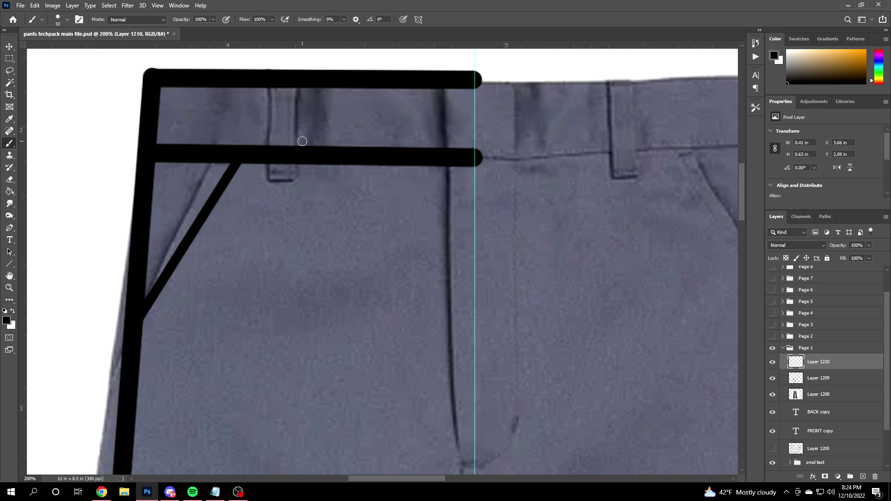
{"action": "scroll", "coordinate": [302, 141], "scroll_direction": "down", "scroll_amount": 4}
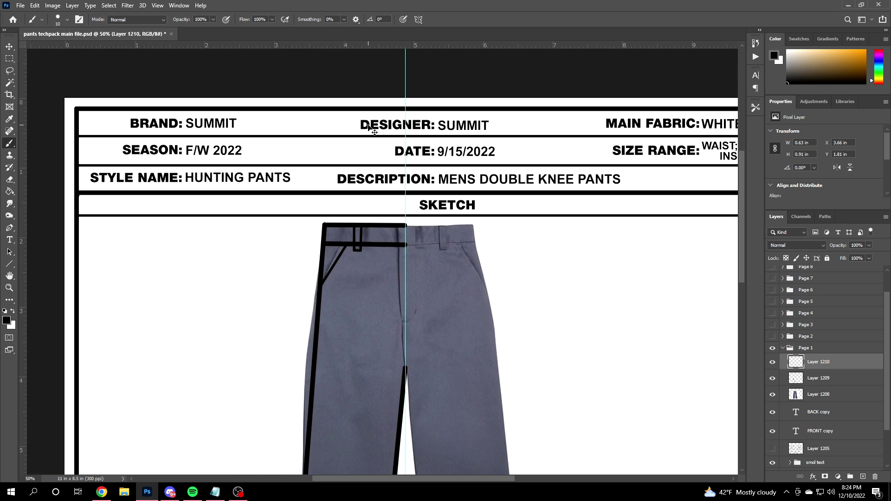
Step: Hide the reference photo layer so only the traced half of the pants remains on the page
{"action": "scroll", "coordinate": [369, 128], "scroll_direction": "down", "scroll_amount": 2}
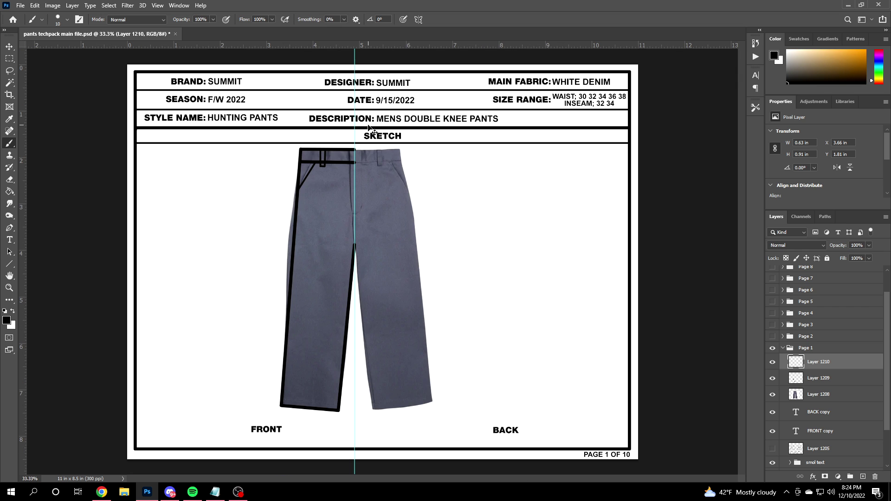
{"action": "key", "text": "ctrl+plus"}
{"action": "left_click", "coordinate": [772, 394]}
{"action": "scroll", "coordinate": [593, 332], "scroll_direction": "down", "scroll_amount": 1}
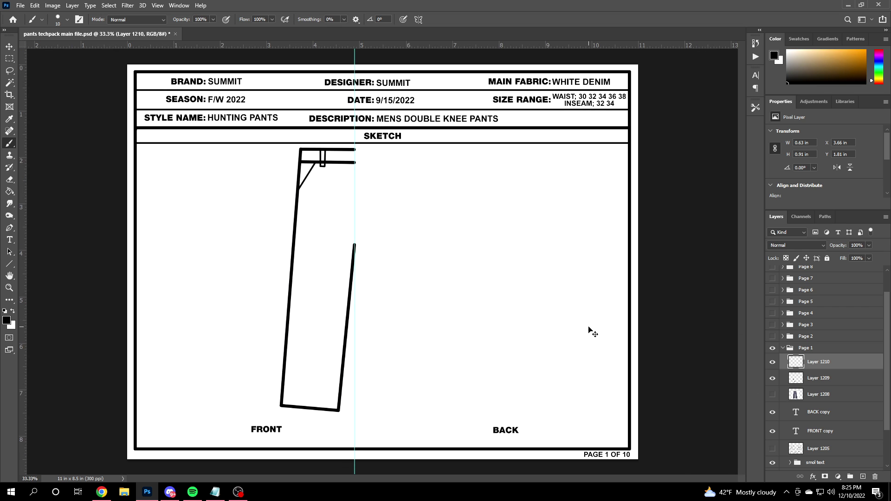
Step: Duplicate the two traced line layers, Layer 1210 and Layer 1209, together
{"action": "left_click", "coordinate": [818, 377]}
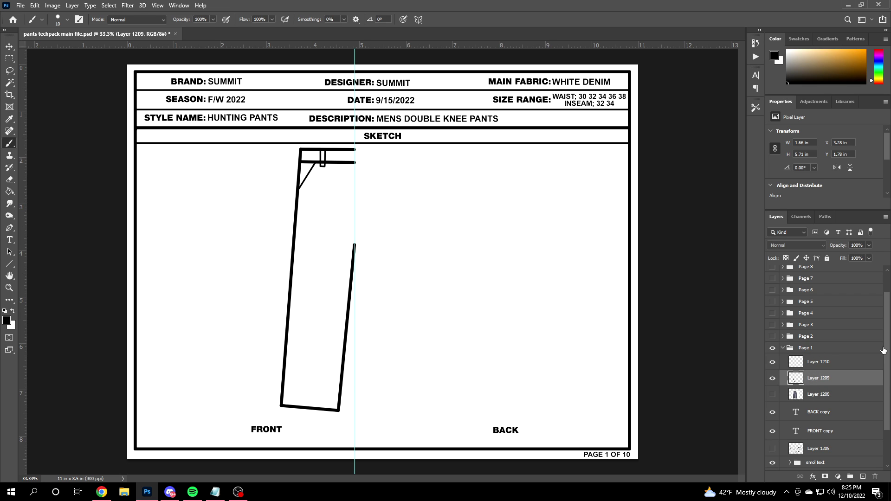
{"action": "left_click", "coordinate": [833, 365], "text": "shift"}
{"action": "left_click", "coordinate": [831, 364]}
{"action": "left_click", "coordinate": [829, 378], "text": "shift"}
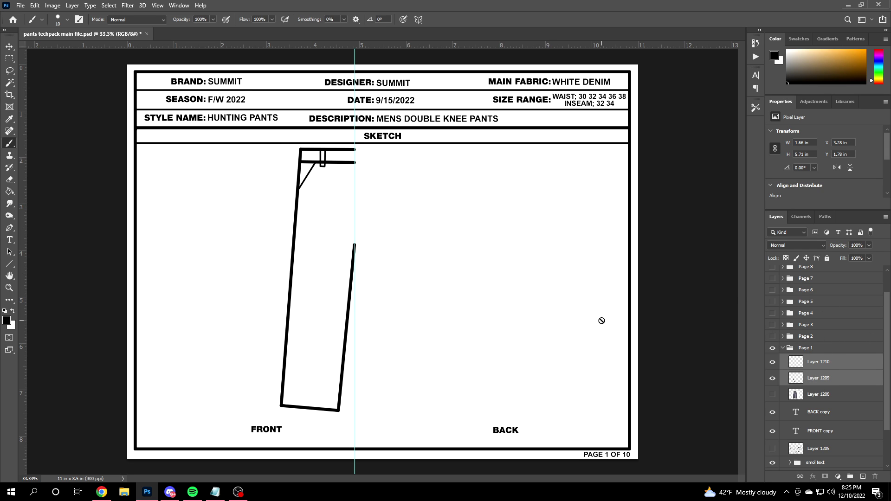
{"action": "key", "text": "ctrl+j"}
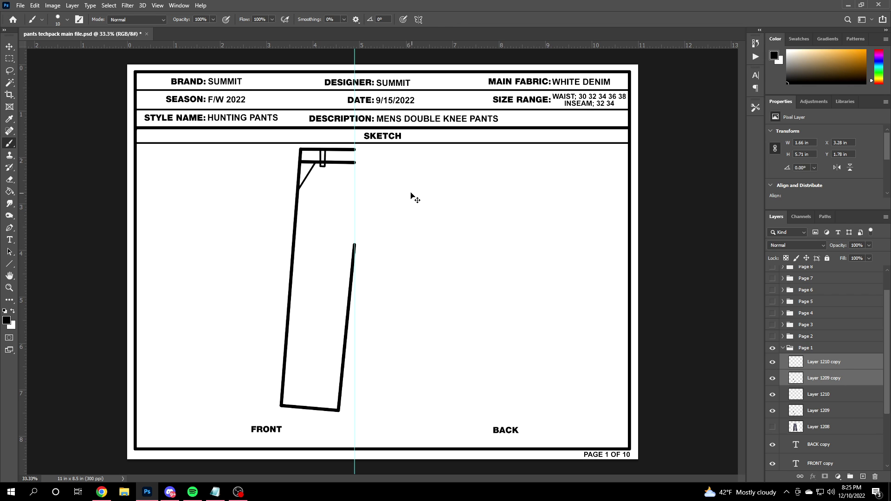
Step: Flip the duplicated half horizontally and move it across the centre guide to form the other side of the pants
{"action": "key", "text": "ctrl+t"}
{"action": "right_click", "coordinate": [335, 221]}
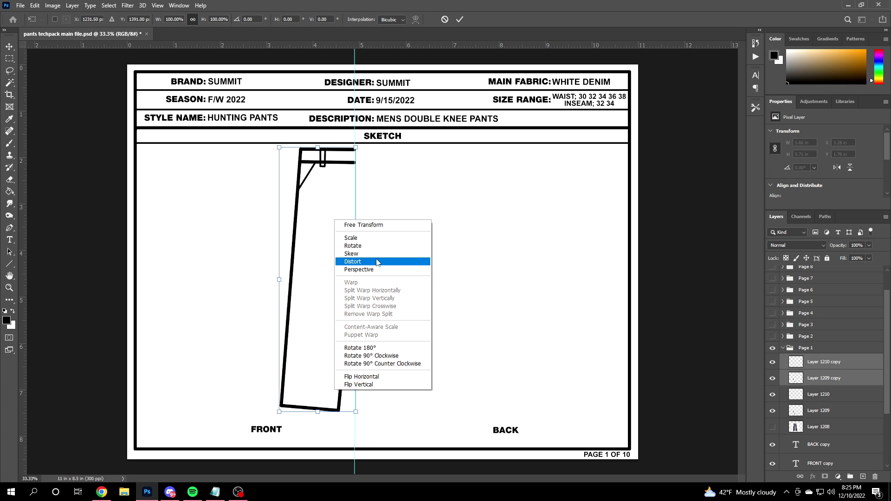
{"action": "left_click", "coordinate": [369, 377]}
{"action": "mouse_move", "coordinate": [348, 247]}
{"action": "left_mouse_down"}
{"action": "mouse_move", "coordinate": [367, 225]}
{"action": "mouse_move", "coordinate": [384, 224]}
{"action": "left_mouse_up"}
{"action": "left_click", "coordinate": [459, 19]}
Step: Nudge the mirrored half inward until both halves meet at the centre, and clear the centre guide from the canvas
{"action": "key", "text": "b"}
{"action": "key", "text": "ctrl+t"}
{"action": "key", "text": "Left"}
{"action": "key", "text": "Left"}
{"action": "key", "text": "Left"}
{"action": "key", "text": "Left"}
{"action": "key", "text": "Left"}
{"action": "key", "text": "Left"}
{"action": "key", "text": "Left"}
{"action": "key", "text": "Left"}
{"action": "key", "text": "Left"}
{"action": "key", "text": "Left"}
{"action": "key", "text": "Left"}
{"action": "key", "text": "Left"}
{"action": "key", "text": "Left"}
{"action": "key", "text": "Left"}
{"action": "key", "text": "Left"}
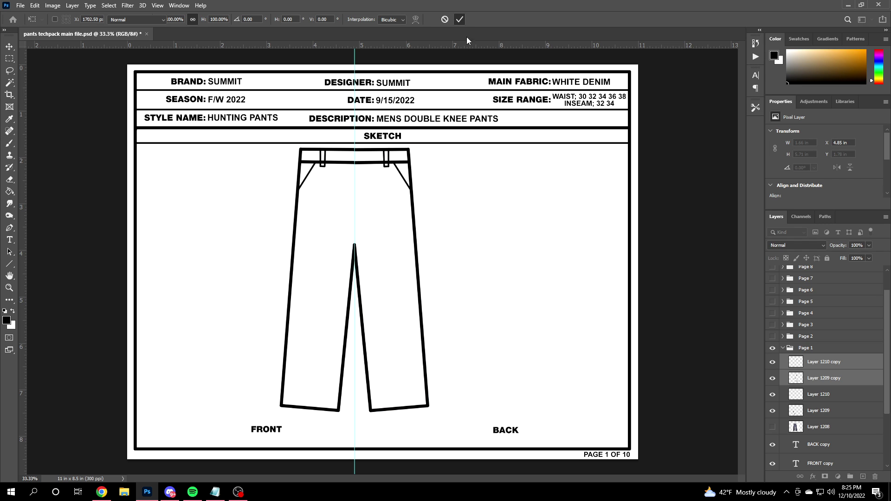
{"action": "key", "text": "Return"}
{"action": "key", "text": "v"}
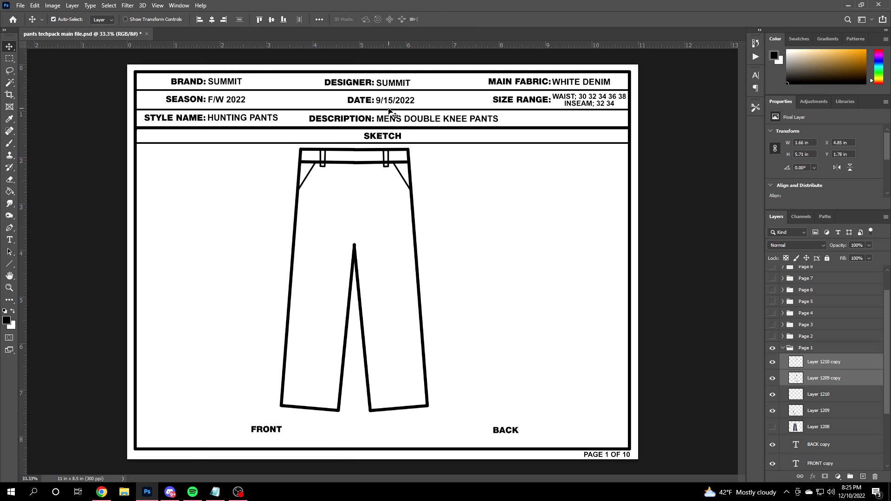
Step: Examine the finished front sketch on page 1: waistband, belt loops, button, fly stitching, pocket shading and rivets
{"action": "key", "text": "ctrl"}
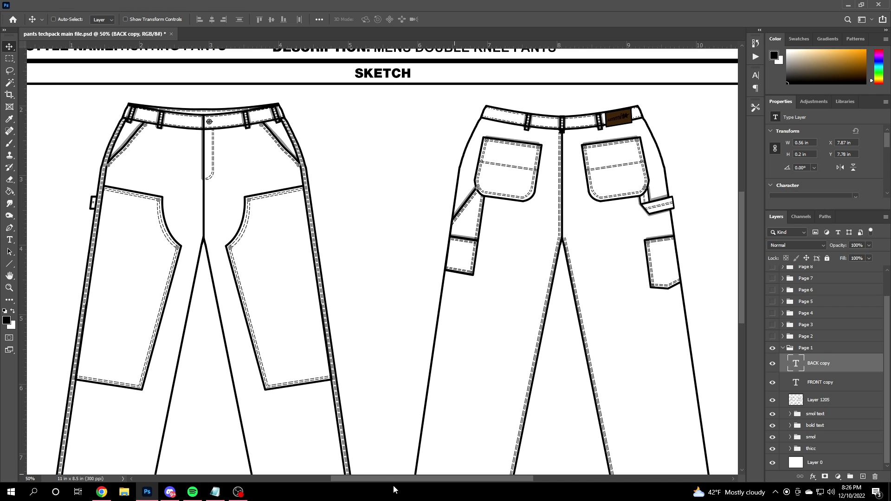
{"action": "scroll", "coordinate": [438, 229], "scroll_direction": "left", "scroll_amount": 5}
{"action": "scroll", "coordinate": [437, 229], "scroll_direction": "up", "scroll_amount": 2}
{"action": "key", "text": "ctrl+minus"}
{"action": "key", "text": "ctrl+plus"}
{"action": "key", "text": "ctrl+plus"}
{"action": "key", "text": "ctrl+plus"}
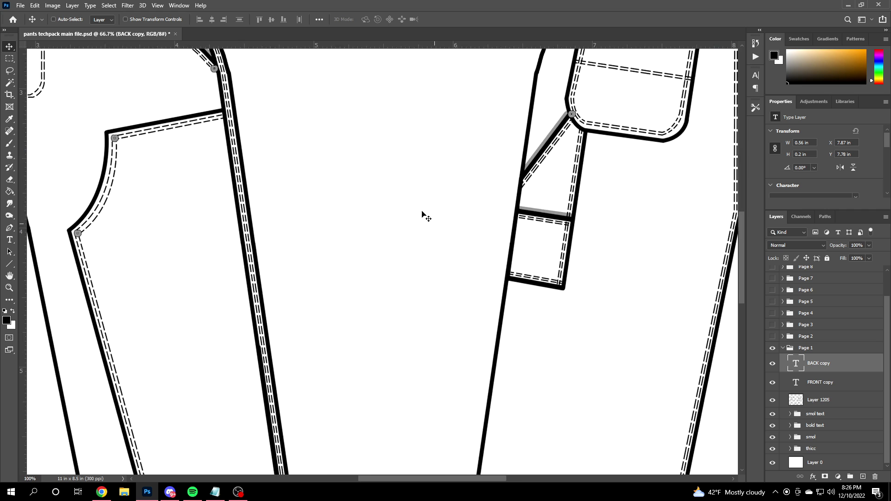
{"action": "scroll", "coordinate": [438, 222], "scroll_direction": "left", "scroll_amount": 5}
{"action": "scroll", "coordinate": [477, 205], "scroll_direction": "up", "scroll_amount": 3}
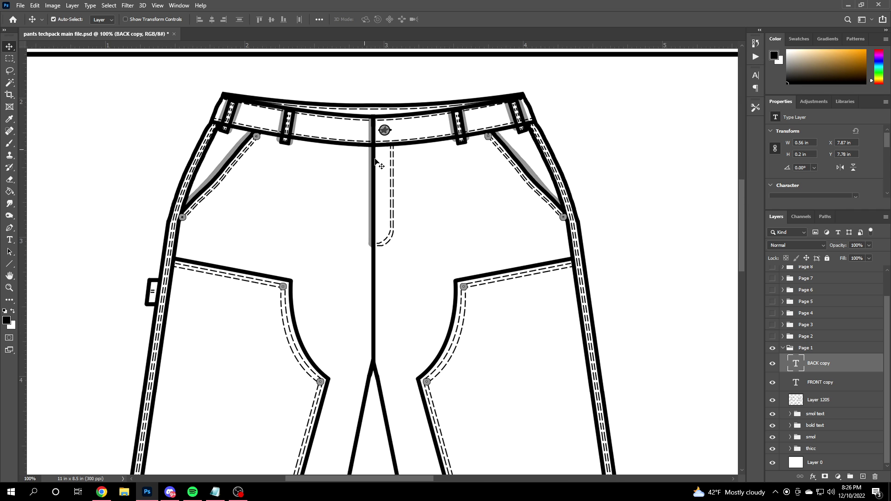
{"action": "key", "text": "ctrl+minus"}
{"action": "key", "text": "ctrl+plus"}
{"action": "key", "text": "ctrl+plus"}
{"action": "key", "text": "ctrl+plus"}
{"action": "scroll", "coordinate": [436, 152], "scroll_direction": "up", "scroll_amount": 2}
{"action": "key", "text": "ctrl+minus"}
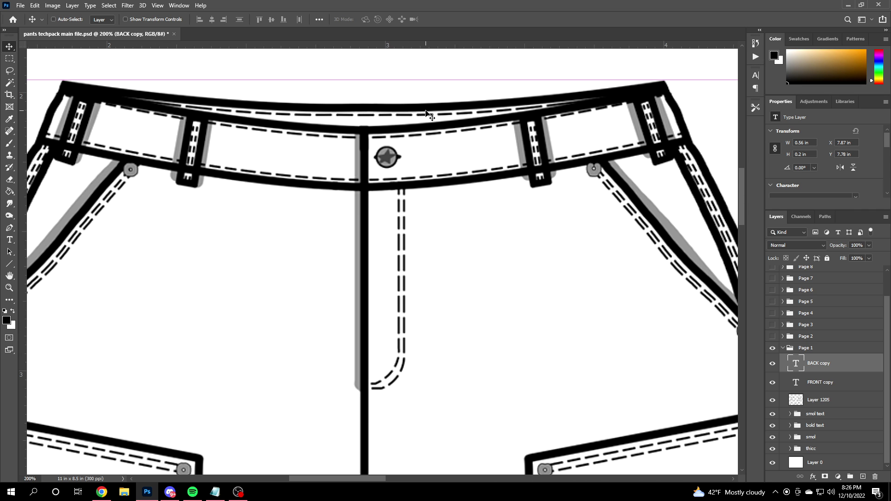
{"action": "scroll", "coordinate": [374, 194], "scroll_direction": "down", "scroll_amount": 2}
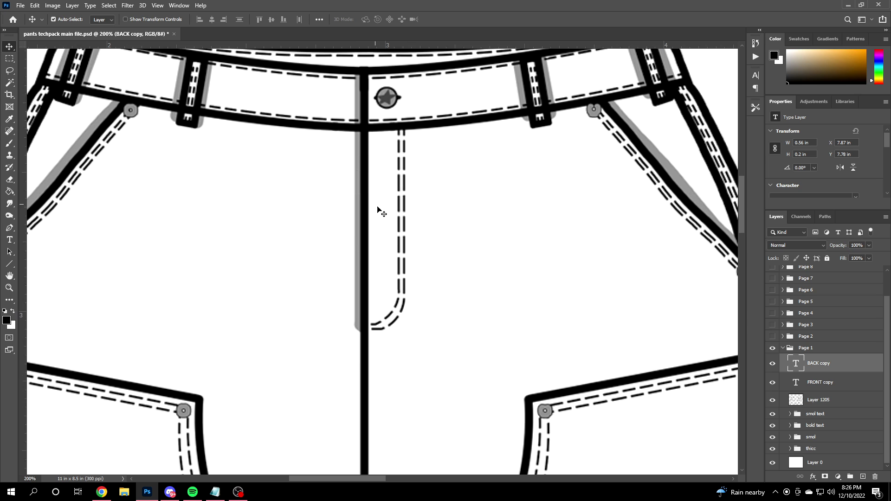
{"action": "scroll", "coordinate": [459, 324], "scroll_direction": "down", "scroll_amount": 5}
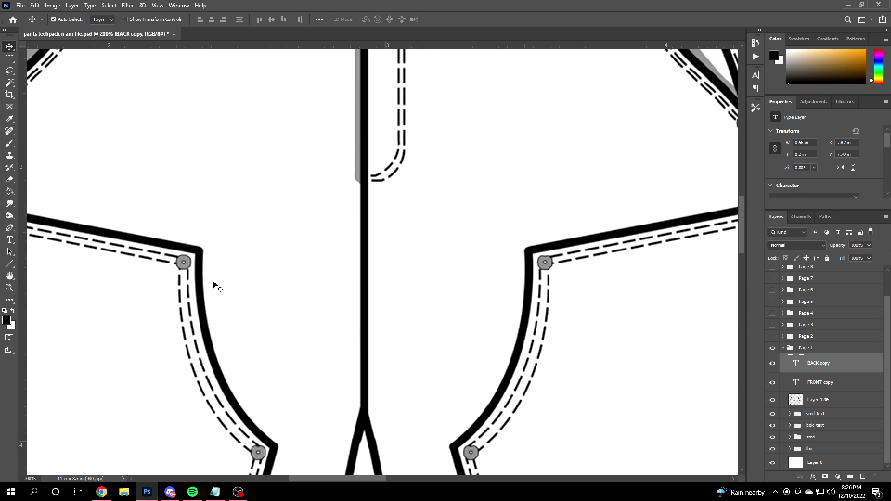
Step: Examine the finished back sketch on page 1: back pockets, waistband label, hammer strap and side pockets
{"action": "scroll", "coordinate": [224, 265], "scroll_direction": "down", "scroll_amount": 3}
{"action": "key", "text": "ctrl+minus"}
{"action": "key", "text": "ctrl+minus"}
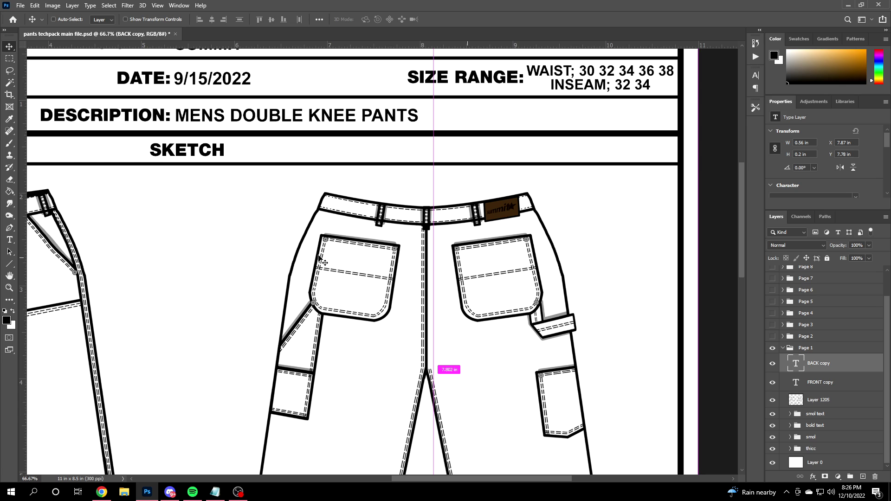
{"action": "key", "text": "ctrl"}
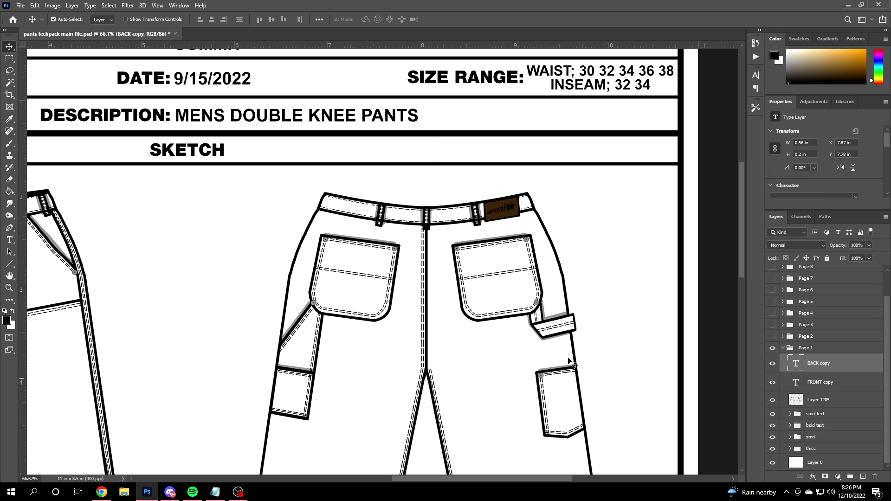
{"action": "scroll", "coordinate": [395, 349], "scroll_direction": "down", "scroll_amount": 1}
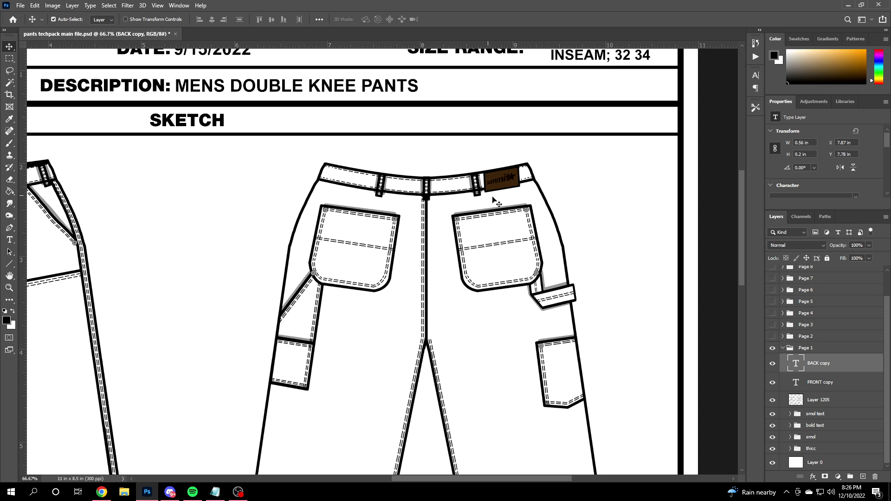
{"action": "key", "text": "ctrl+minus"}
{"action": "key", "text": "ctrl+minus"}
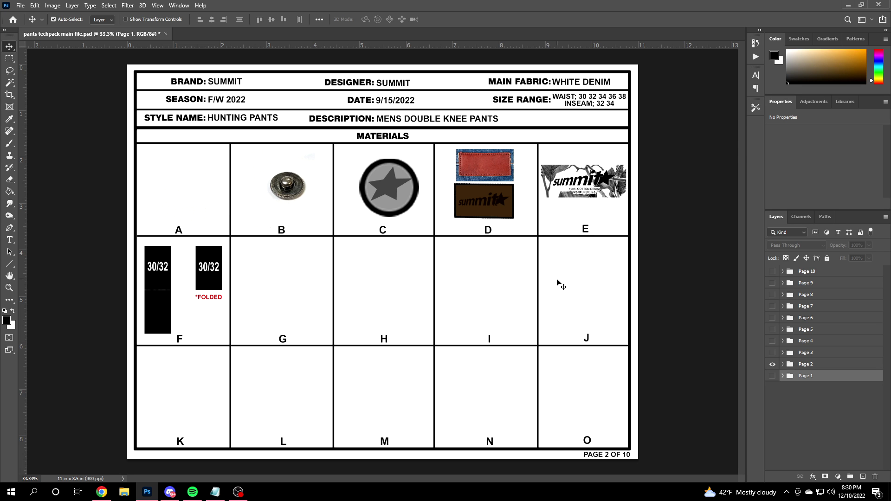
Step: Examine the materials grid on page 2, covering the hardware, leather patch, brand label and folded size tag in cells A to F
{"action": "key", "text": "ctrl+equal"}
{"action": "key", "text": "ctrl+minus"}
{"action": "scroll", "coordinate": [362, 210], "scroll_direction": "up", "scroll_amount": 2}
{"action": "scroll", "coordinate": [364, 210], "scroll_direction": "down", "scroll_amount": 2}
{"action": "scroll", "coordinate": [208, 172], "scroll_direction": "up", "scroll_amount": 2}
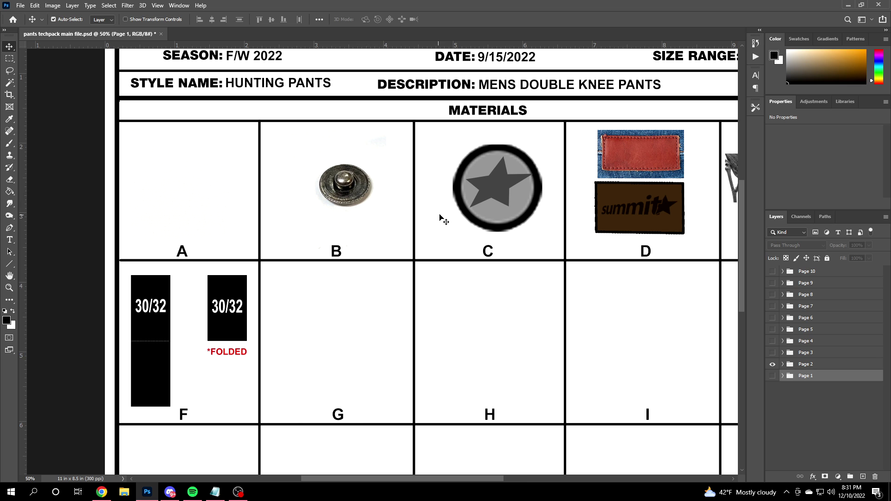
{"action": "scroll", "coordinate": [507, 321], "scroll_direction": "right", "scroll_amount": 2}
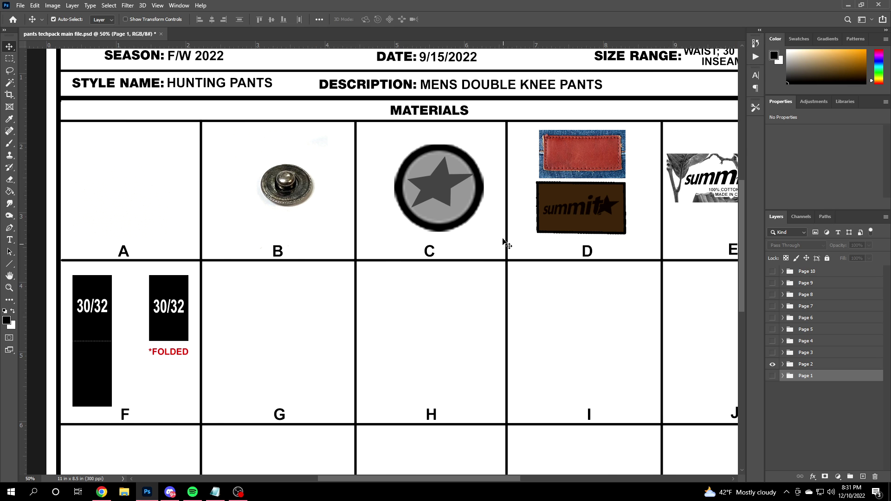
{"action": "scroll", "coordinate": [371, 481], "scroll_direction": "right", "scroll_amount": 3}
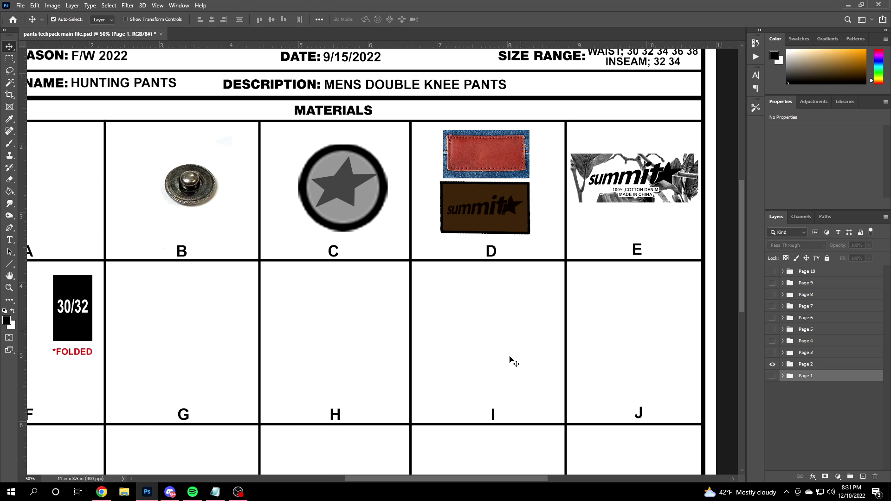
{"action": "scroll", "coordinate": [521, 340], "scroll_direction": "right", "scroll_amount": 2}
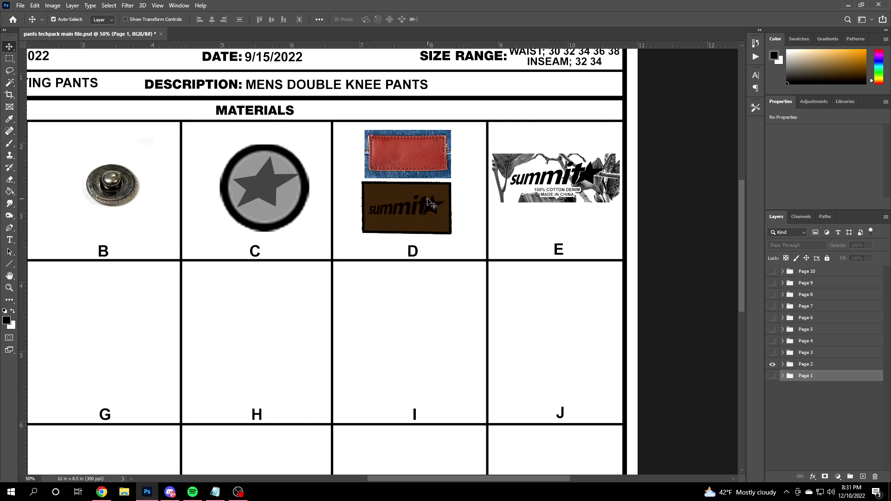
{"action": "scroll", "coordinate": [498, 156], "scroll_direction": "right", "scroll_amount": 2}
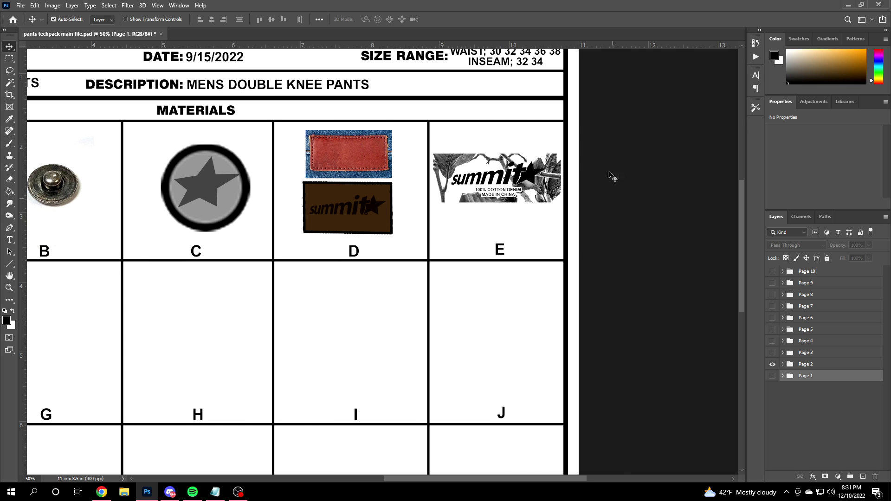
{"action": "scroll", "coordinate": [459, 269], "scroll_direction": "left", "scroll_amount": 10}
{"action": "scroll", "coordinate": [297, 348], "scroll_direction": "down", "scroll_amount": 1}
{"action": "scroll", "coordinate": [292, 347], "scroll_direction": "down", "scroll_amount": 1}
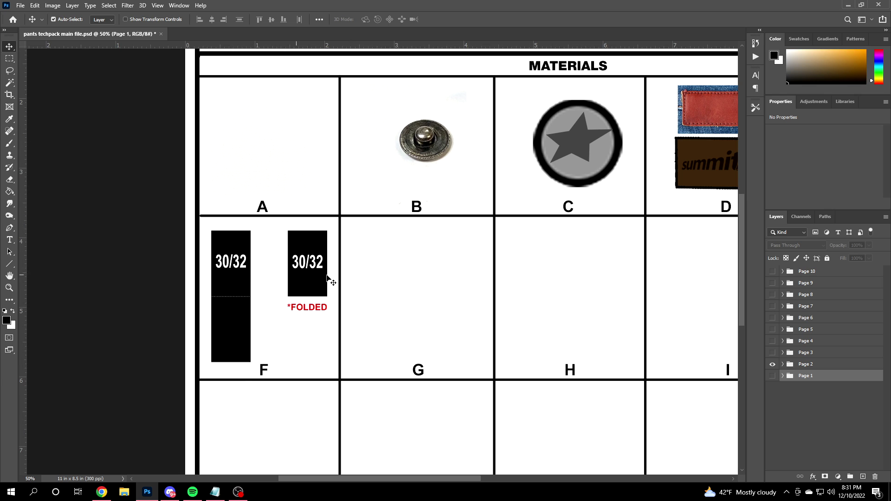
{"action": "key", "text": "ctrl+minus"}
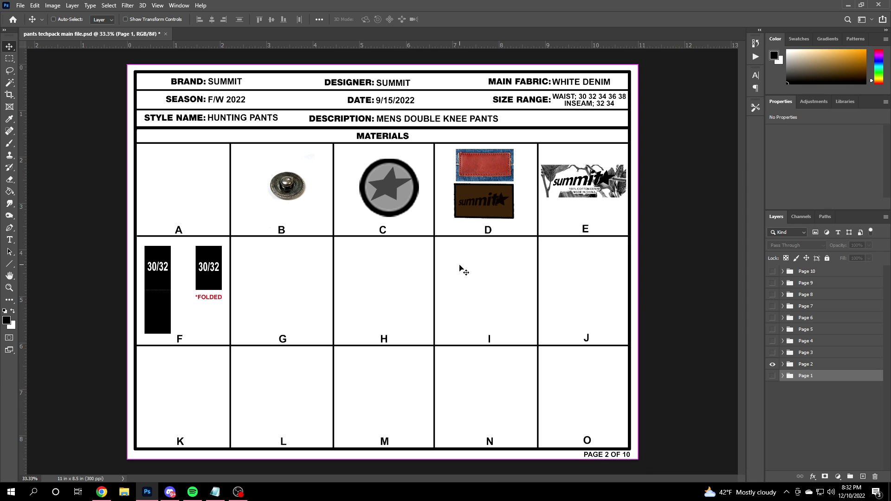
{"action": "left_click", "coordinate": [642, 311]}
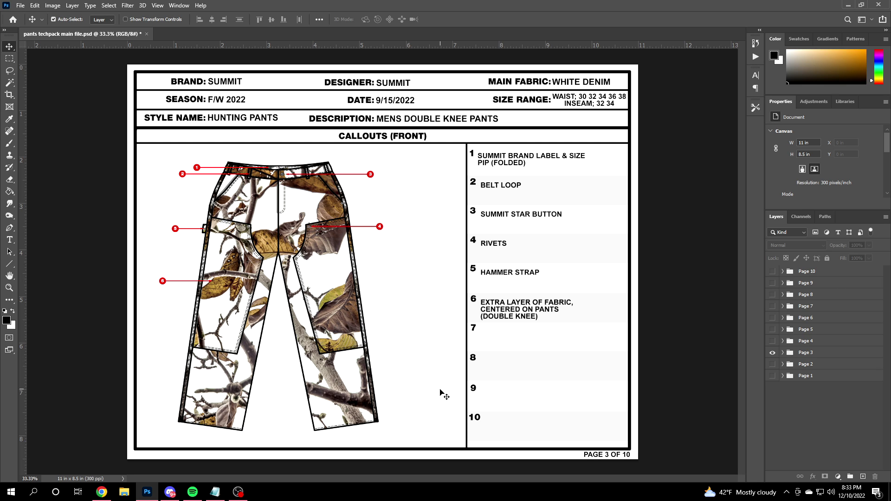
Step: Try drawing a red 5 px callout line about 350 px wide beside the waistband on page 3, and undo it
{"action": "key", "text": "ctrl+plus"}
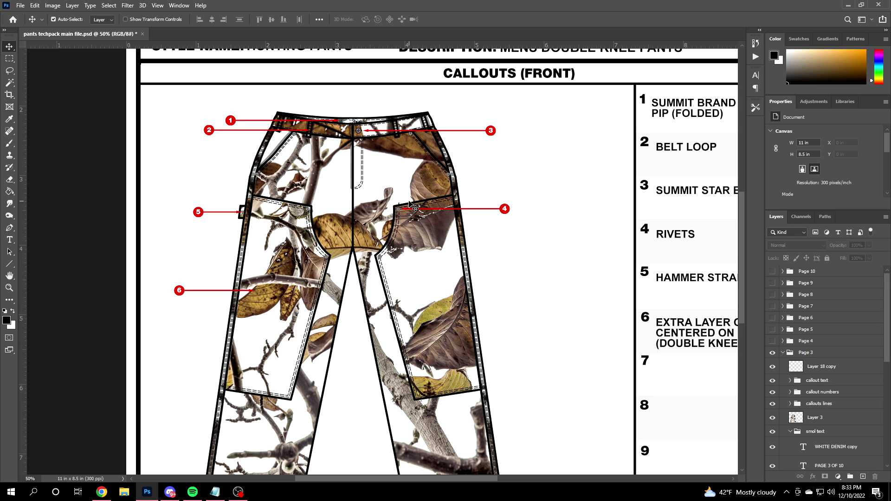
{"action": "scroll", "coordinate": [408, 206], "scroll_direction": "down", "scroll_amount": 2}
{"action": "scroll", "coordinate": [388, 141], "scroll_direction": "up", "scroll_amount": 2}
{"action": "left_click", "coordinate": [8, 268]}
{"action": "left_click", "coordinate": [64, 308]}
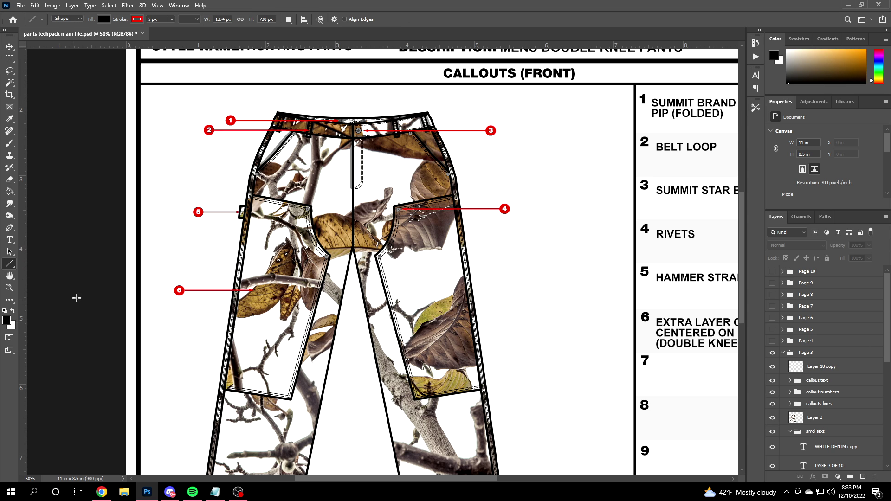
{"action": "mouse_move", "coordinate": [168, 118]}
{"action": "left_mouse_down"}
{"action": "mouse_move", "coordinate": [257, 93]}
{"action": "mouse_move", "coordinate": [248, 102]}
{"action": "left_mouse_up"}
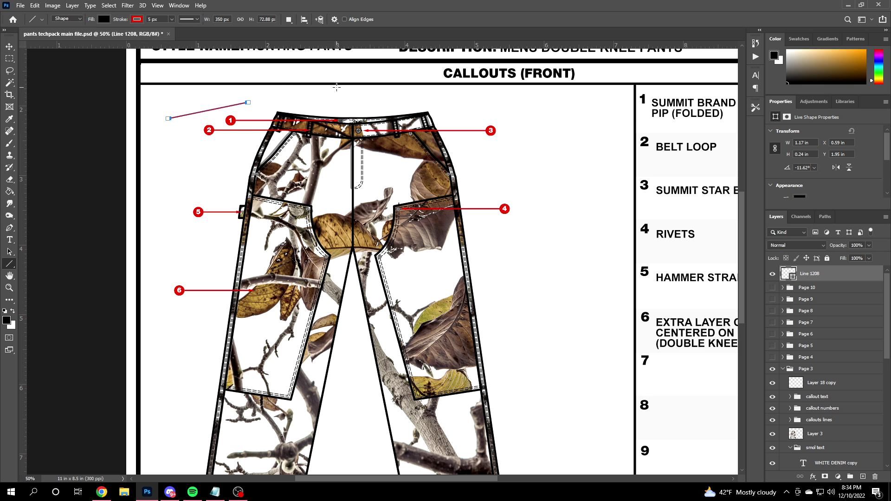
{"action": "key", "text": "ctrl+z"}
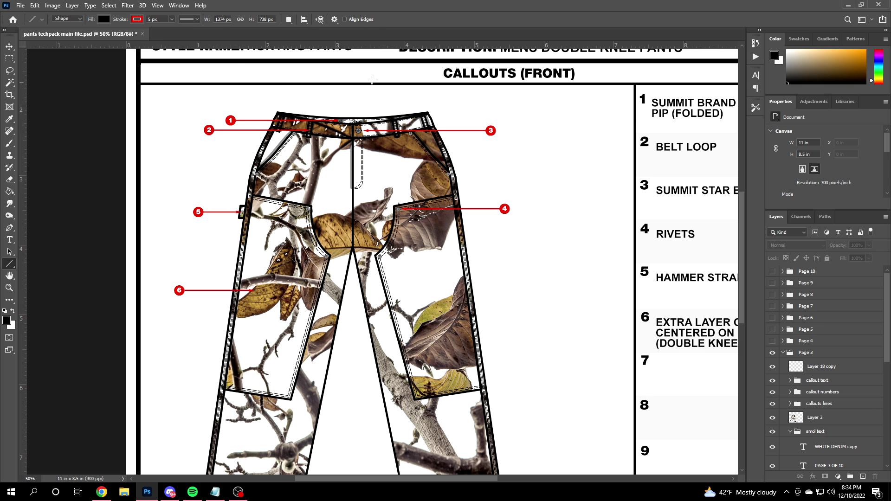
Step: Check the line's arrowhead options, try drawing a red 5 px callout line about 490 px wide beside the waistband, and undo it
{"action": "left_click", "coordinate": [334, 19]}
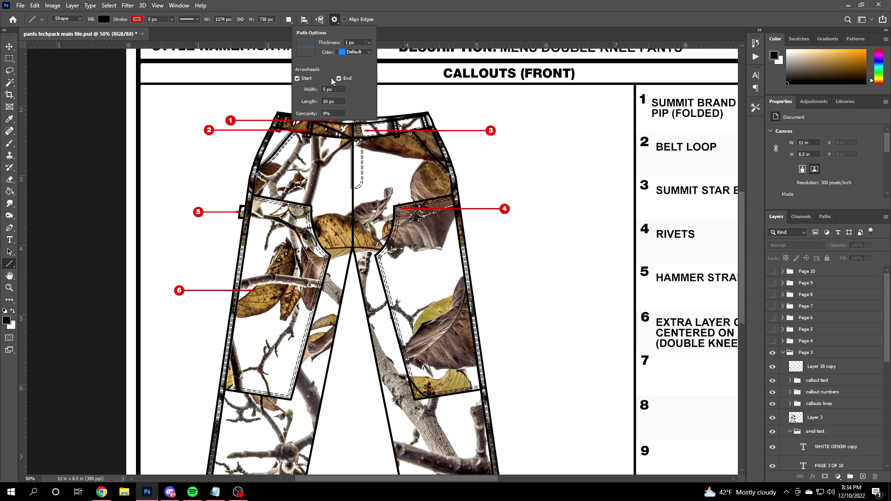
{"action": "left_click_drag", "start_coordinate": [434, 107], "coordinate": [548, 107]}
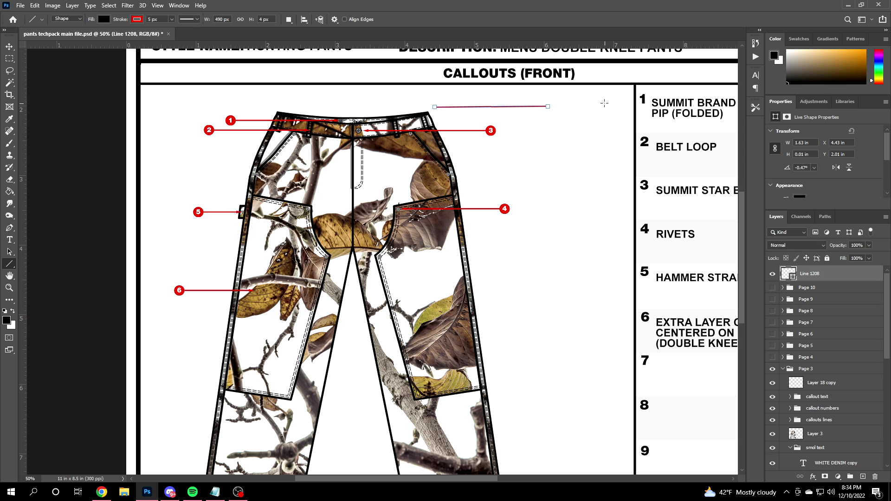
{"action": "key", "text": "ctrl+z"}
{"action": "left_click", "coordinate": [334, 19]}
{"action": "left_click_drag", "start_coordinate": [427, 102], "coordinate": [443, 133]}
{"action": "key", "text": "v"}
Step: Examine the page 3 front callouts, matching the numbered red lines on the pants to the numbered list
{"action": "scroll", "coordinate": [432, 194], "scroll_direction": "up", "scroll_amount": 1}
{"action": "key", "text": "ctrl+plus"}
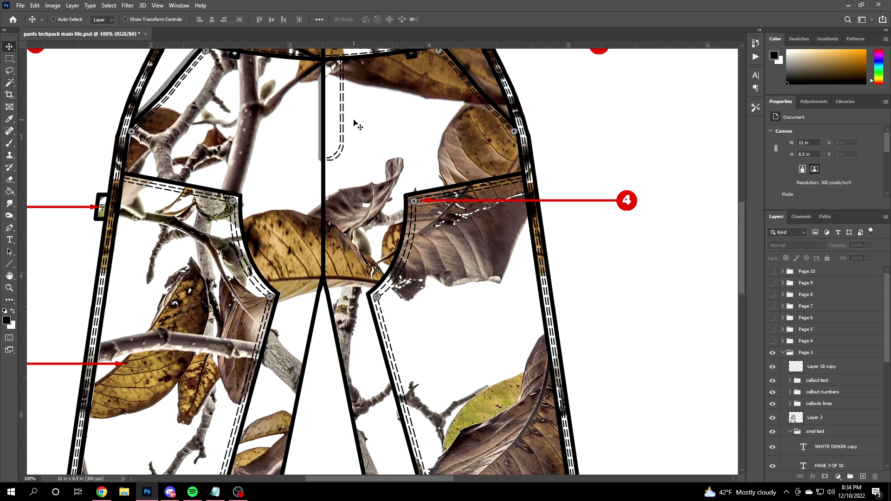
{"action": "scroll", "coordinate": [354, 124], "scroll_direction": "up", "scroll_amount": 3}
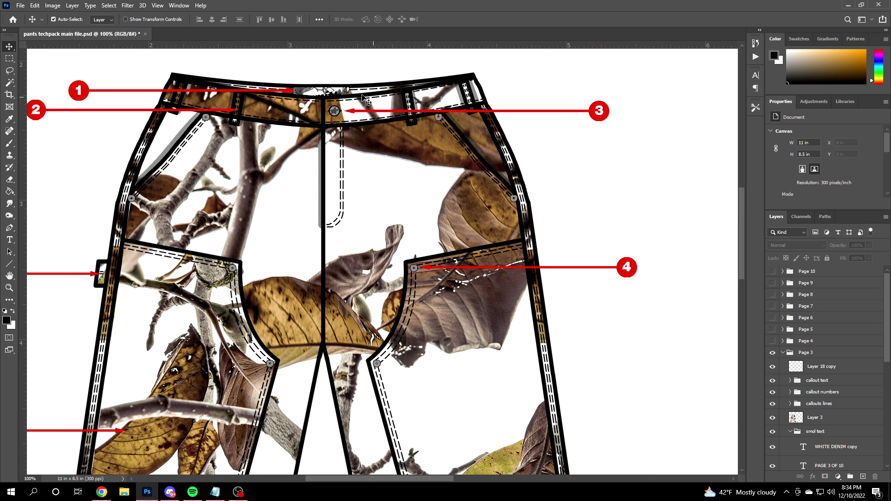
{"action": "key", "text": "ctrl+minus"}
{"action": "key", "text": "ctrl+minus"}
{"action": "key", "text": "ctrl+minus"}
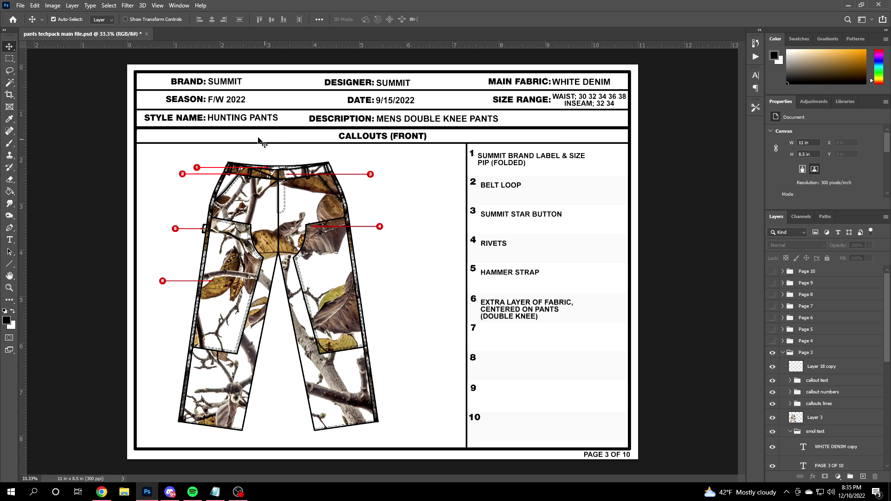
{"action": "key", "text": "ctrl+plus"}
{"action": "key", "text": "ctrl+plus"}
{"action": "key", "text": "ctrl+minus"}
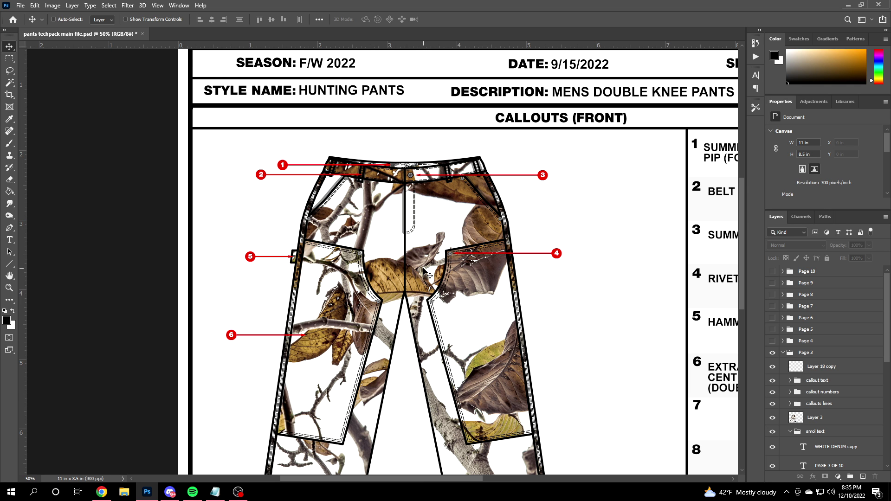
{"action": "key", "text": "ctrl+minus"}
{"action": "key", "text": "ctrl+plus"}
{"action": "key", "text": "ctrl+plus"}
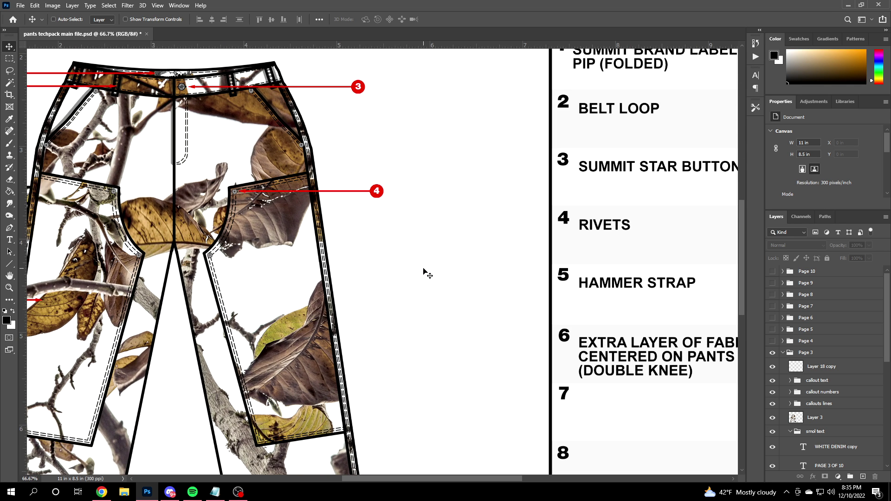
Step: Examine callouts 1 to 3 on the front waistband up close: brand label, belt loop and star button
{"action": "key", "text": "ctrl+minus"}
{"action": "left_click_drag", "start_coordinate": [378, 478], "coordinate": [339, 478]}
{"action": "scroll", "coordinate": [349, 189], "scroll_direction": "up", "scroll_amount": 2}
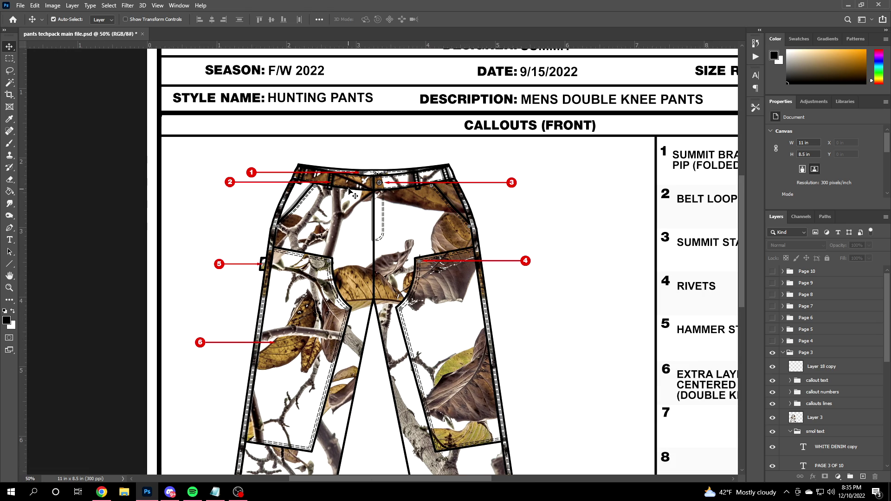
{"action": "key", "text": "ctrl+plus"}
{"action": "key", "text": "ctrl+plus"}
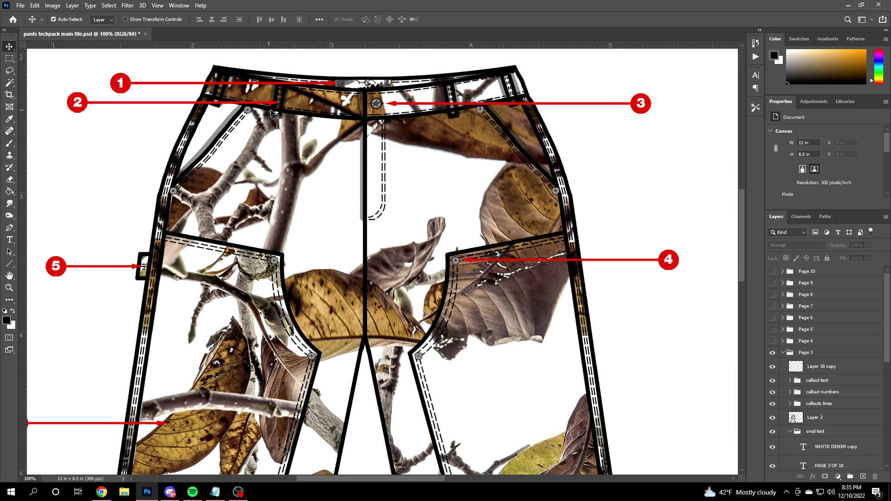
{"action": "key", "text": "ctrl+minus"}
{"action": "key", "text": "ctrl+minus"}
{"action": "key", "text": "ctrl+minus"}
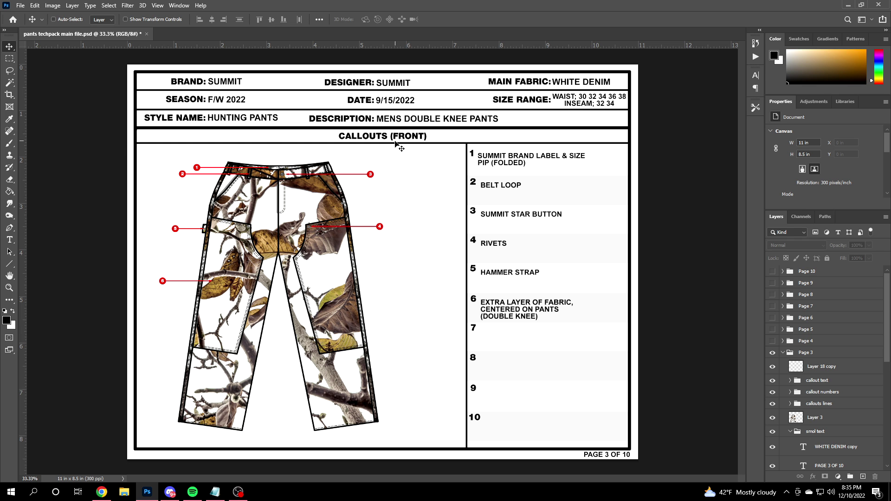
Step: Examine the front callout descriptions 1 to 6 against the sketch, including the rivets, hammer strap and double knee panel
{"action": "key", "text": "ctrl+plus"}
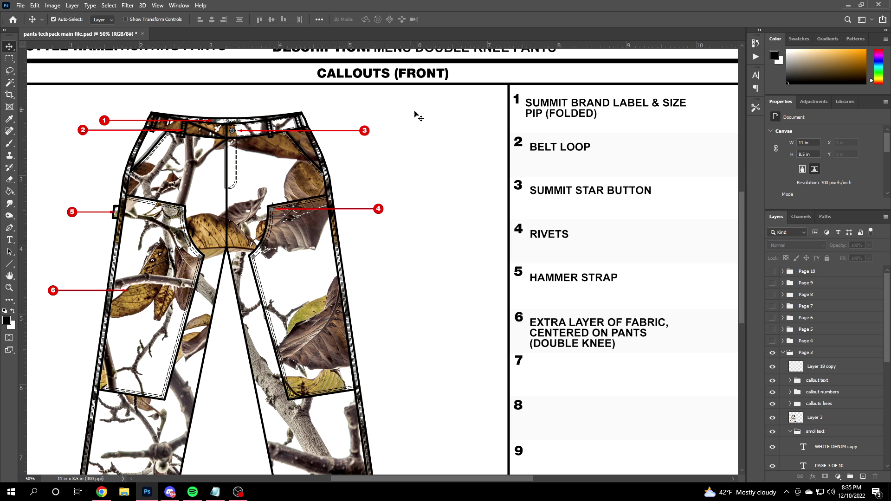
{"action": "scroll", "coordinate": [232, 132], "scroll_direction": "up", "scroll_amount": 2}
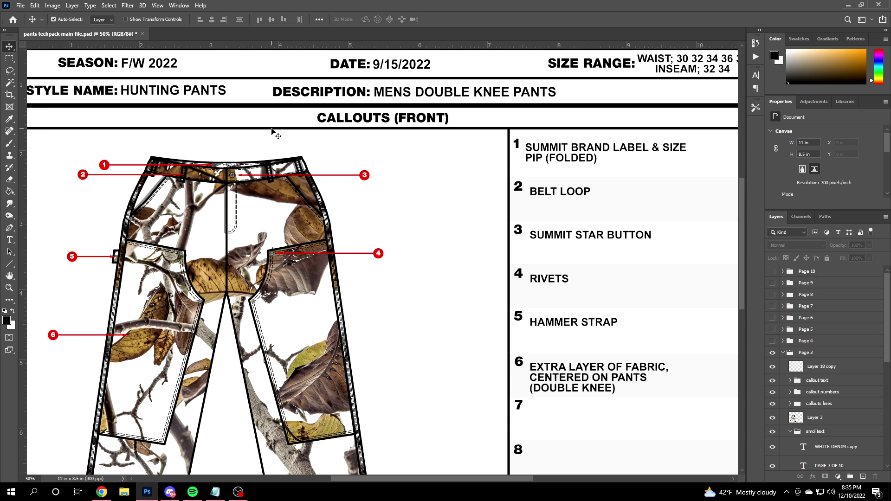
{"action": "key", "text": "ctrl+plus"}
{"action": "key", "text": "ctrl+plus"}
{"action": "key", "text": "ctrl+plus"}
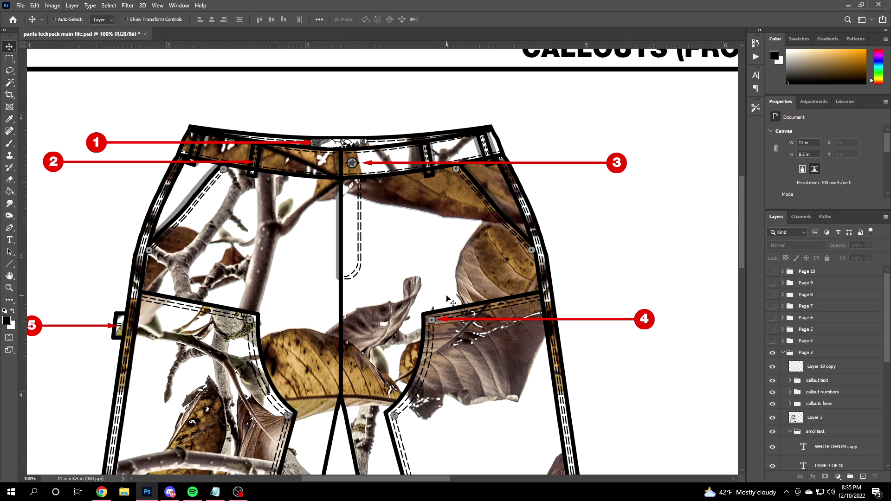
{"action": "key", "text": "ctrl+plus"}
{"action": "key", "text": "ctrl+minus"}
{"action": "key", "text": "ctrl+minus"}
{"action": "key", "text": "ctrl+minus"}
{"action": "left_click_drag", "start_coordinate": [386, 286], "coordinate": [250, 204]}
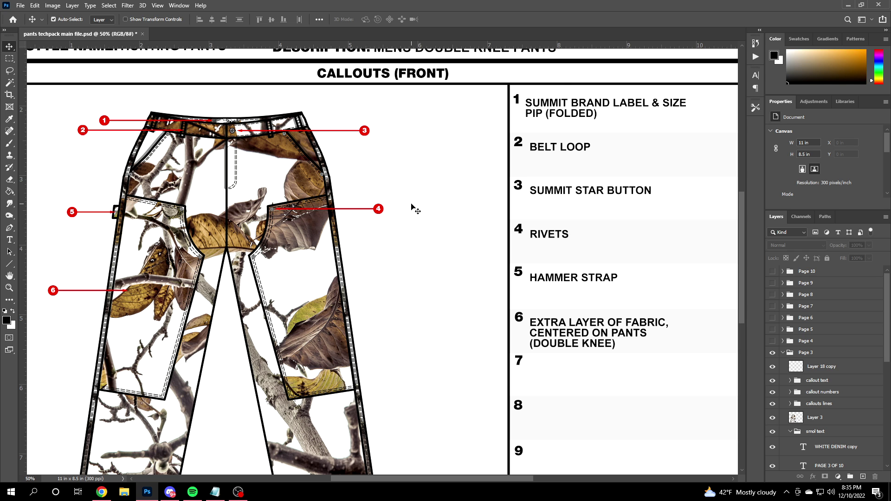
{"action": "key", "text": "ctrl+plus"}
{"action": "left_click_drag", "start_coordinate": [371, 480], "coordinate": [318, 479]}
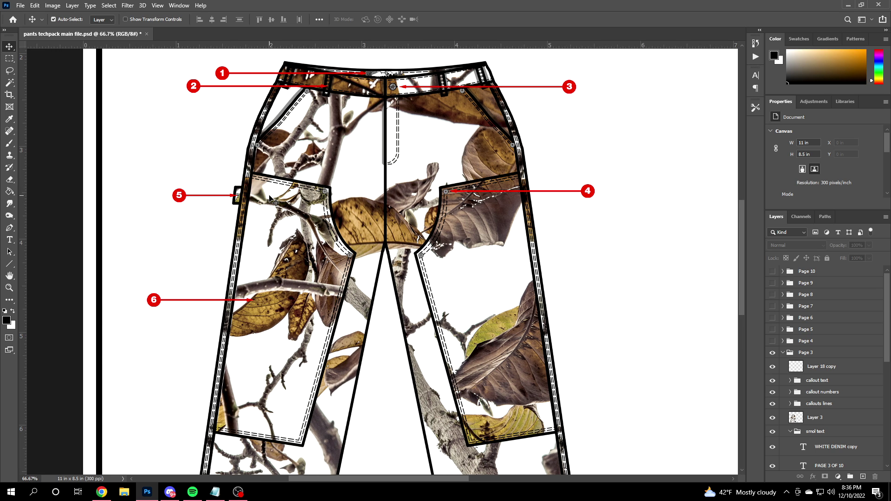
{"action": "key", "text": "ctrl+minus"}
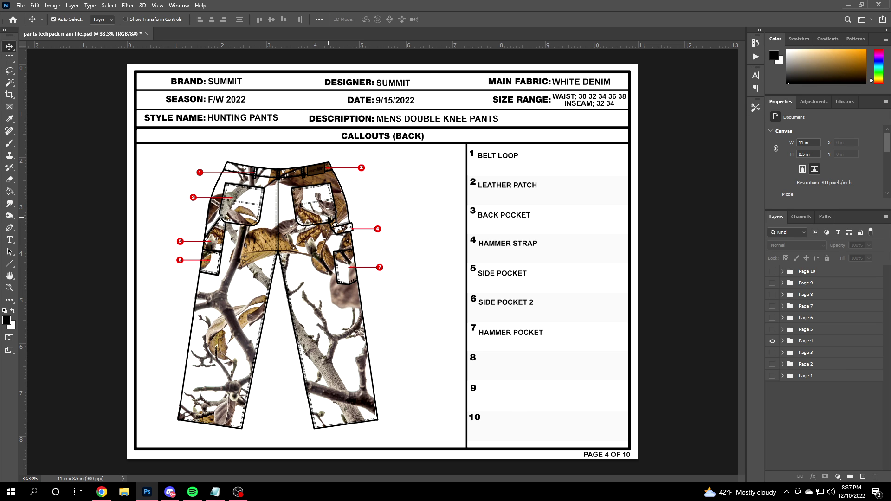
Step: Examine the back callouts 1 to 7 on page 4, covering the belt loop, leather patch, hammer strap and pockets
{"action": "scroll", "coordinate": [329, 222], "scroll_direction": "up", "scroll_amount": 1}
{"action": "scroll", "coordinate": [103, 169], "scroll_direction": "up", "scroll_amount": 1}
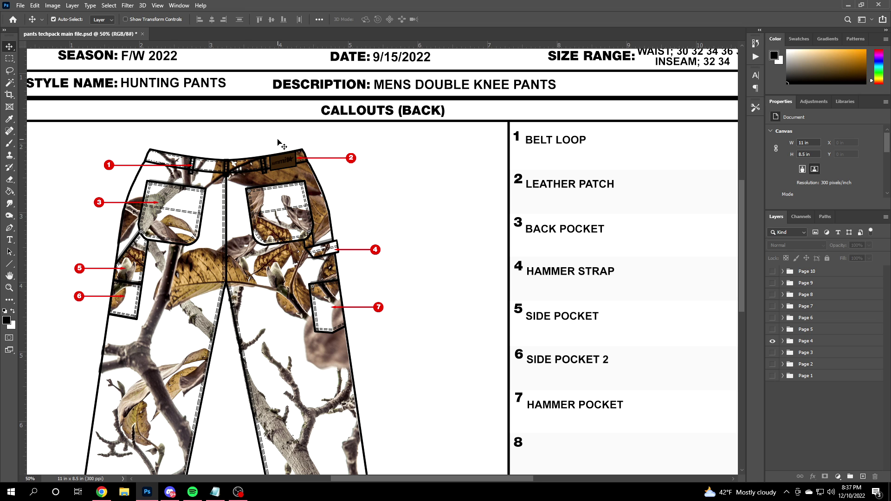
{"action": "key", "text": "ctrl+equal"}
{"action": "key", "text": "ctrl+equal"}
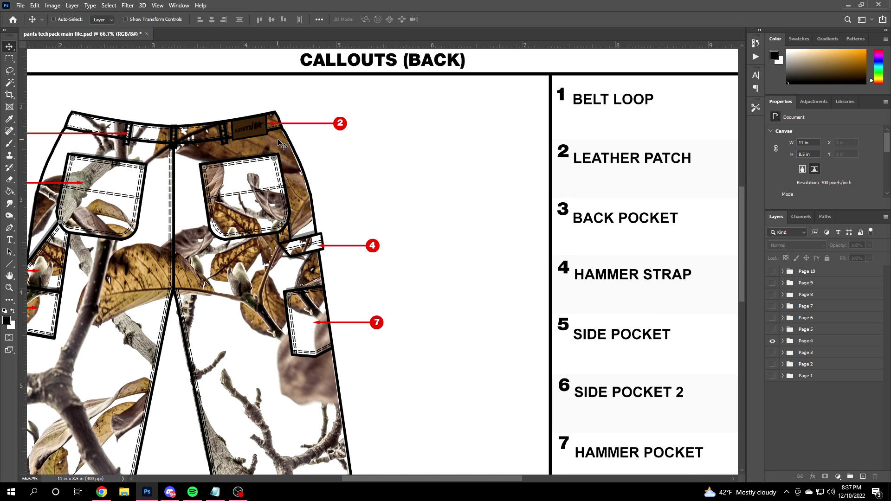
{"action": "key", "text": "ctrl+minus"}
{"action": "key", "text": "ctrl+0"}
{"action": "key", "text": "ctrl+equal"}
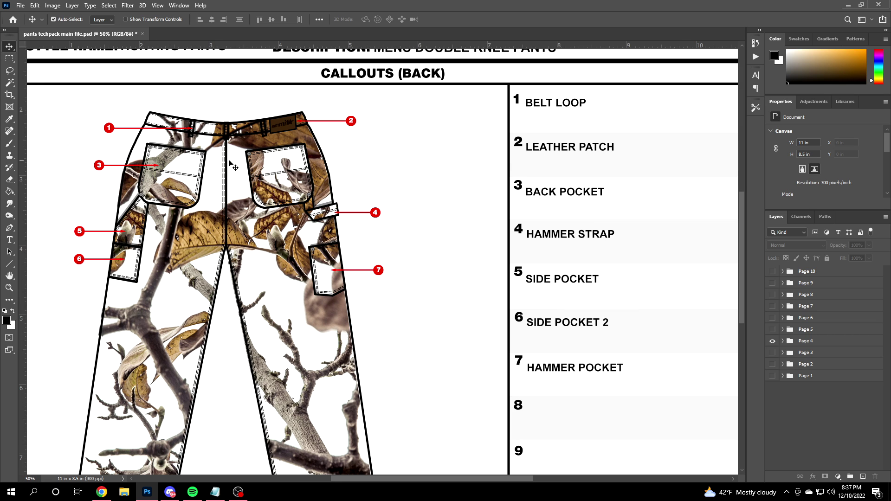
{"action": "scroll", "coordinate": [310, 176], "scroll_direction": "down", "scroll_amount": 1}
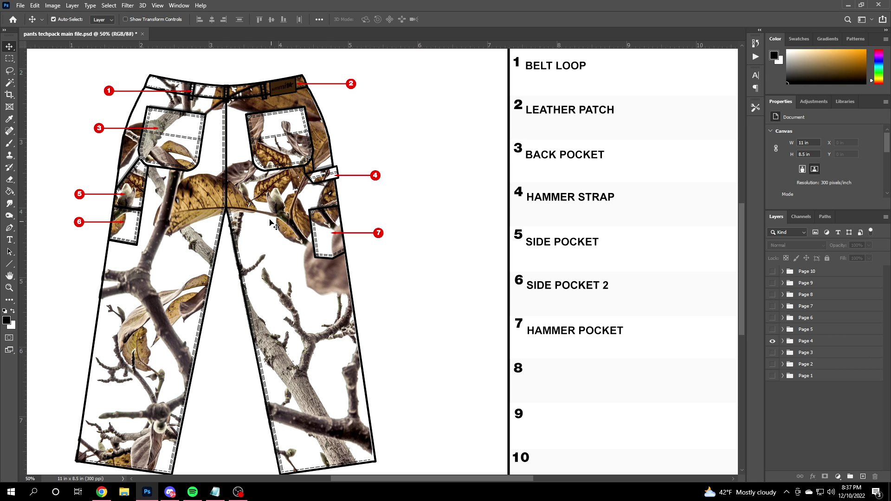
{"action": "scroll", "coordinate": [276, 220], "scroll_direction": "up", "scroll_amount": 1}
{"action": "scroll", "coordinate": [325, 213], "scroll_direction": "down", "scroll_amount": 2}
{"action": "scroll", "coordinate": [348, 194], "scroll_direction": "up", "scroll_amount": 1}
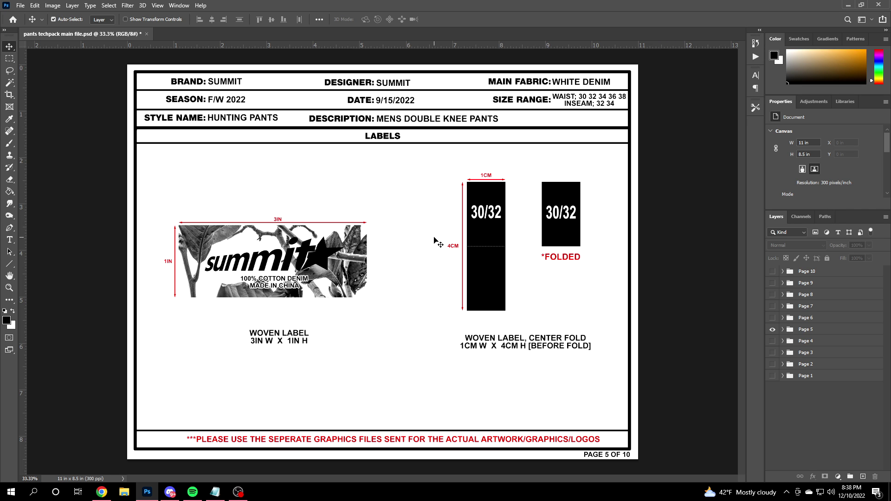
Step: Examine the woven labels on page 5, including their size captions and the red note about separate graphics files
{"action": "key", "text": "ctrl+plus"}
{"action": "scroll", "coordinate": [436, 240], "scroll_direction": "down", "scroll_amount": 5}
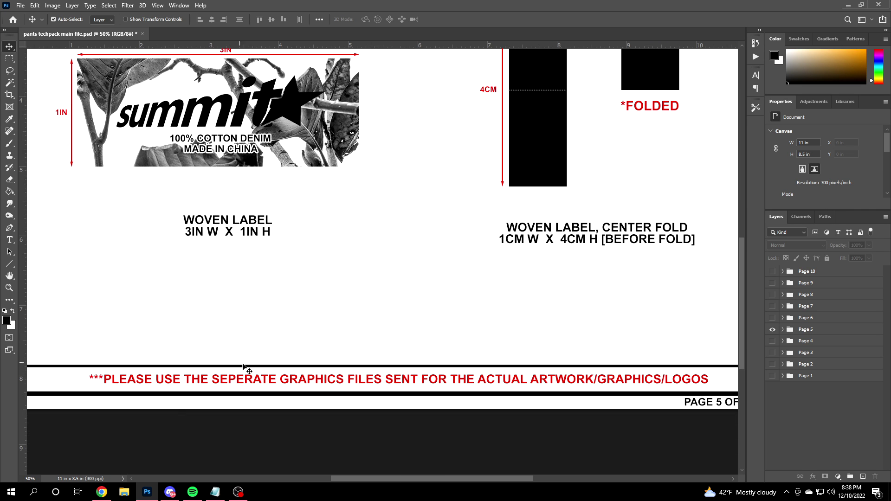
{"action": "scroll", "coordinate": [250, 404], "scroll_direction": "down", "scroll_amount": 1}
{"action": "scroll", "coordinate": [355, 483], "scroll_direction": "right", "scroll_amount": 1}
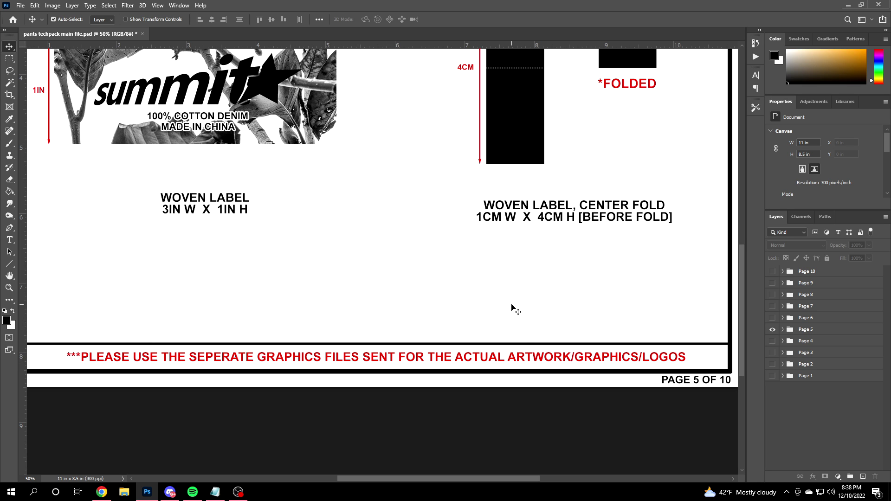
{"action": "key", "text": "ctrl+minus"}
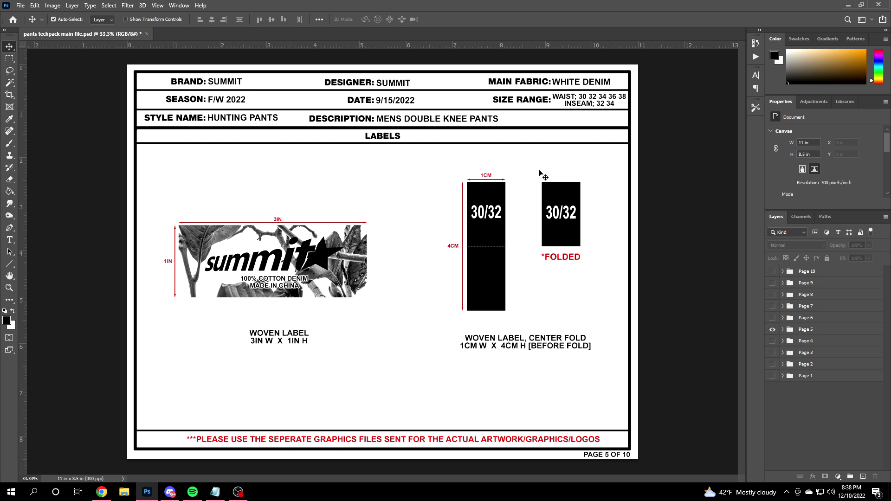
{"action": "scroll", "coordinate": [425, 475], "scroll_direction": "up", "scroll_amount": 2}
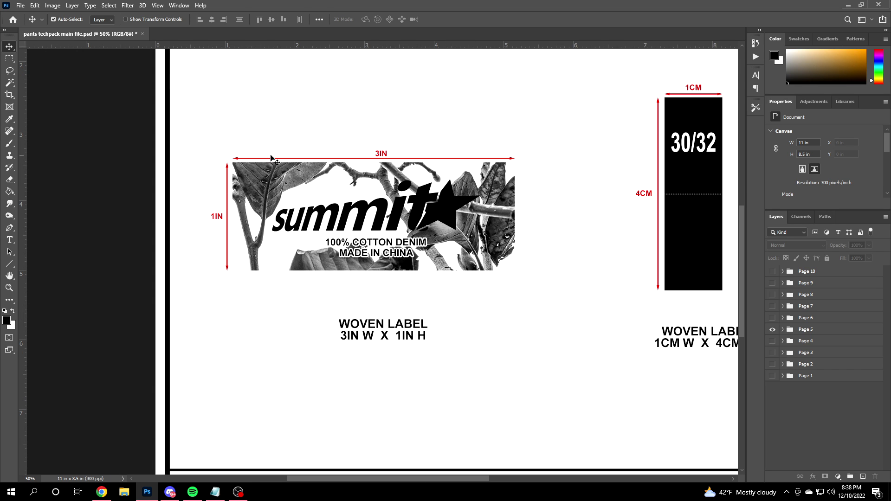
Step: Try drawing a red 5 px double-arrowed dimension line about 1028 px wide above the 3IN woven label, and undo it
{"action": "left_click", "coordinate": [10, 264]}
{"action": "left_click", "coordinate": [10, 264]}
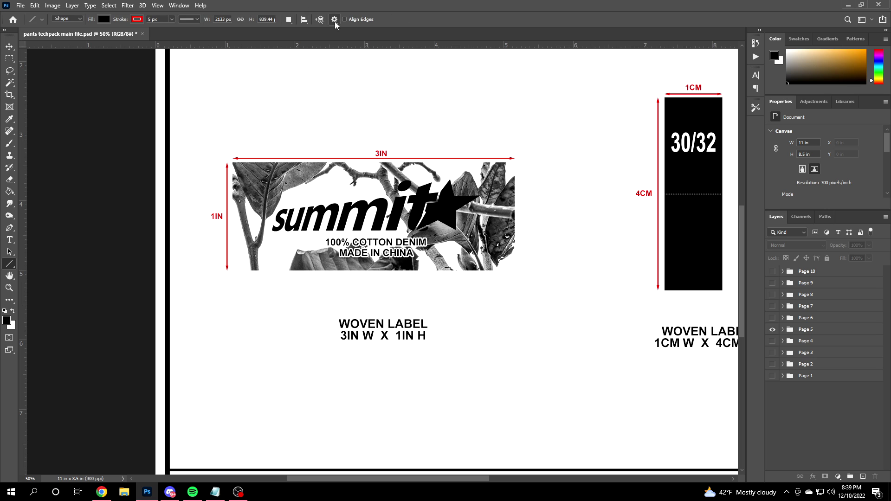
{"action": "left_click", "coordinate": [334, 20]}
{"action": "left_click", "coordinate": [467, 61]}
{"action": "left_click_drag", "start_coordinate": [245, 124], "coordinate": [485, 124]}
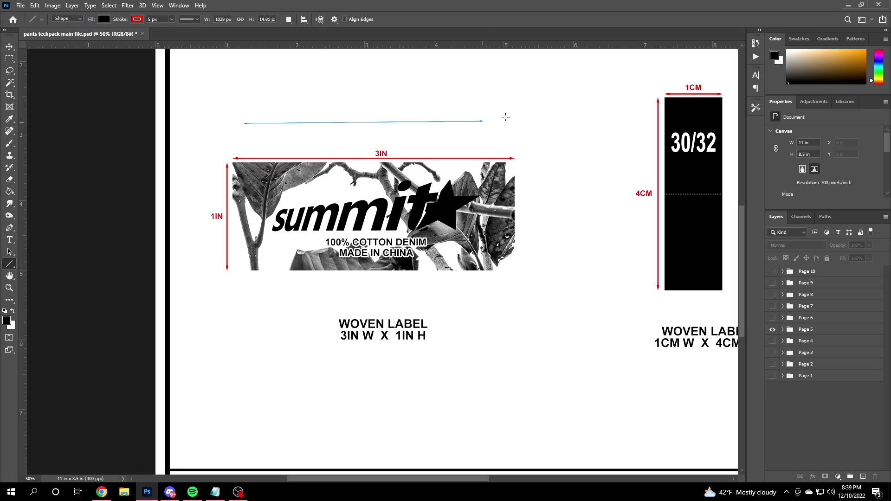
{"action": "key", "text": "ctrl+z"}
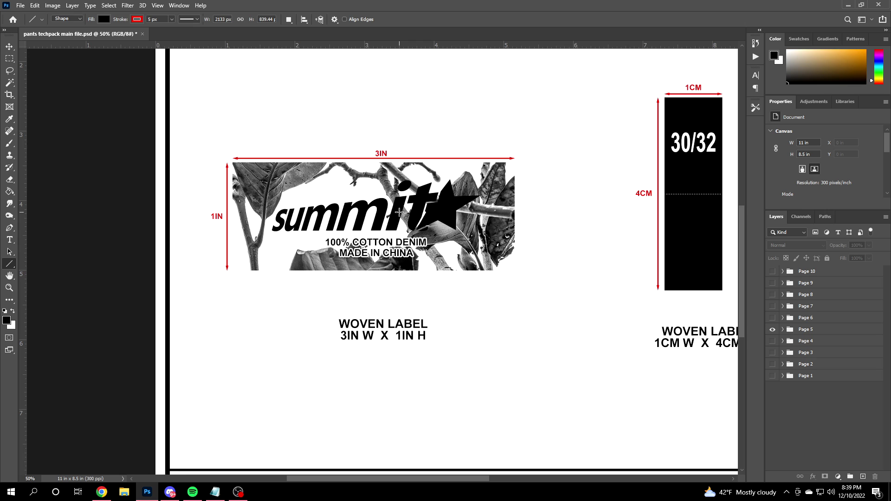
Step: Examine the brand label's size caption and the center-fold size label's dimensions, fold line and folded version on page 5
{"action": "scroll", "coordinate": [289, 262], "scroll_direction": "down", "scroll_amount": 2}
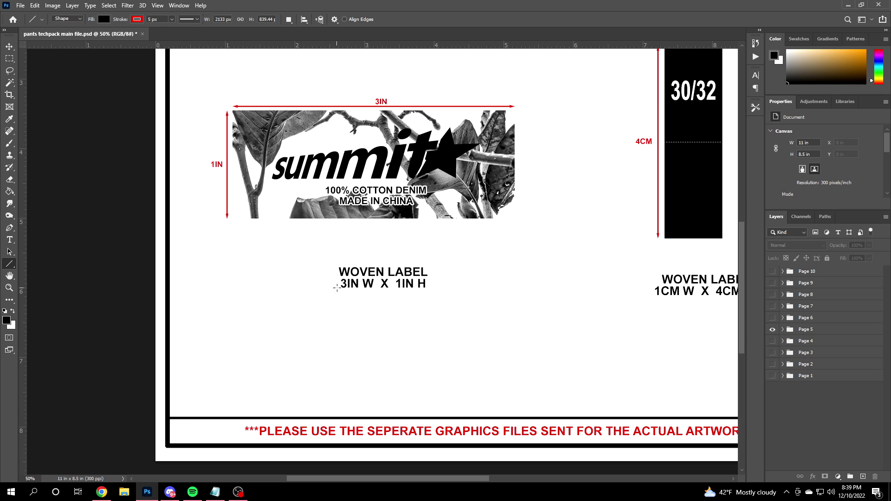
{"action": "scroll", "coordinate": [556, 320], "scroll_direction": "right", "scroll_amount": 5}
{"action": "scroll", "coordinate": [556, 320], "scroll_direction": "up", "scroll_amount": 2}
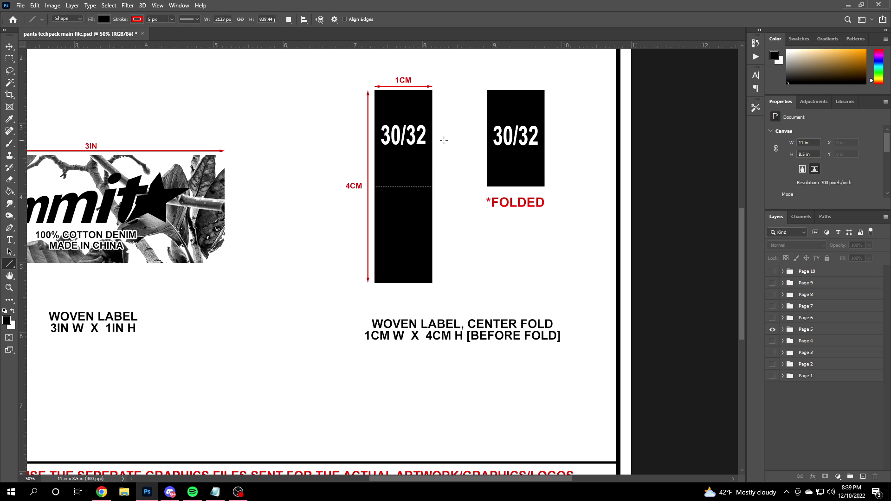
{"action": "scroll", "coordinate": [567, 272], "scroll_direction": "down", "scroll_amount": 1}
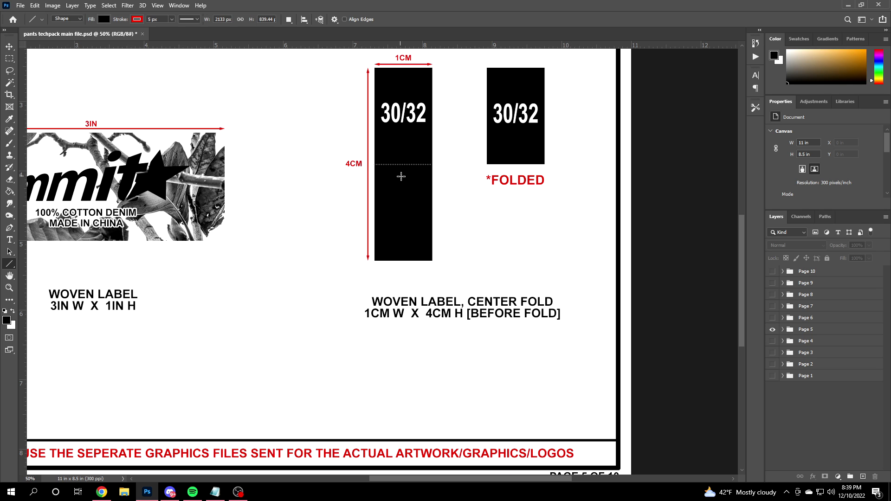
{"action": "scroll", "coordinate": [479, 248], "scroll_direction": "up", "scroll_amount": 1}
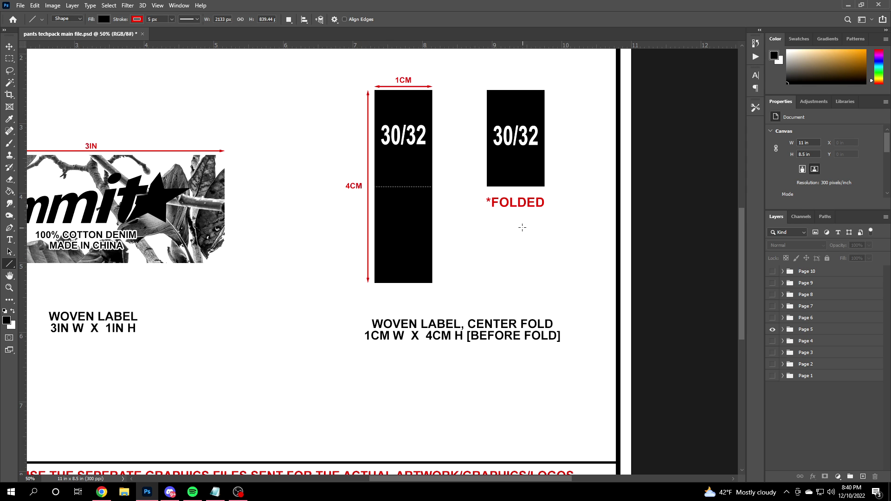
{"action": "key", "text": "ctrl+minus"}
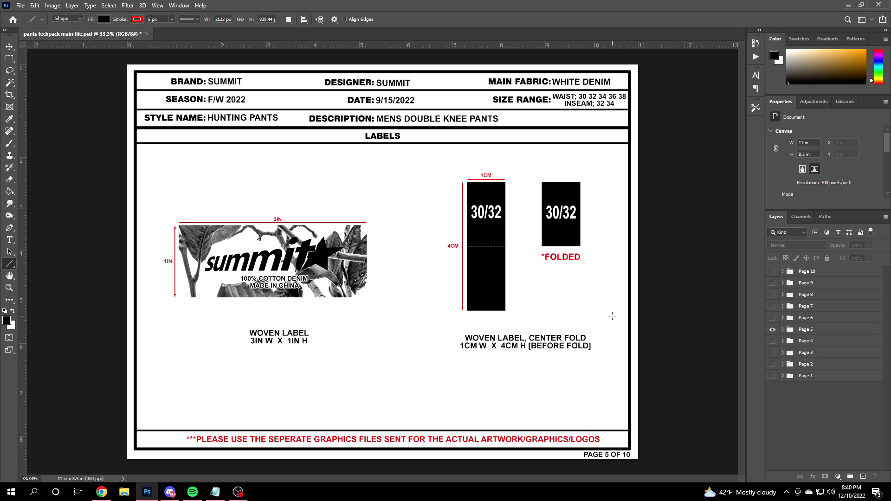
Step: Hide page 5, show page 6, and examine the custom star button with its width and height dimension lines
{"action": "left_click", "coordinate": [772, 329]}
{"action": "left_click", "coordinate": [772, 317]}
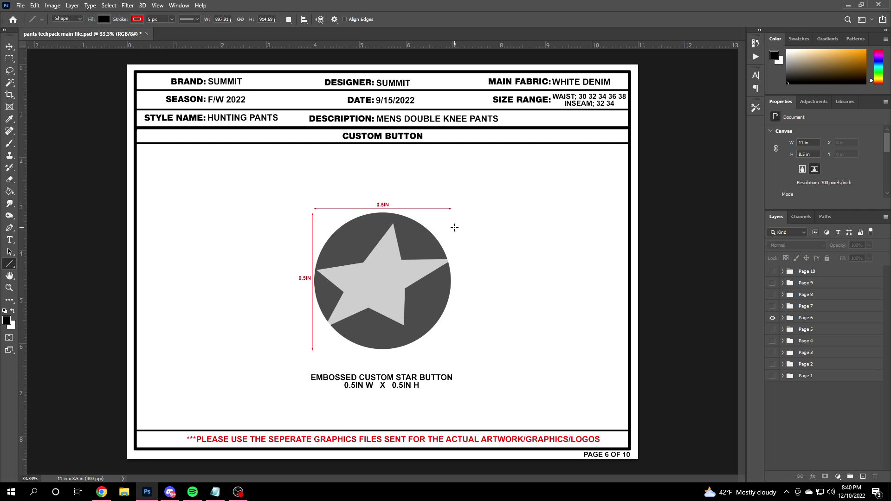
{"action": "key", "text": "ctrl+plus"}
{"action": "key", "text": "ctrl+plus"}
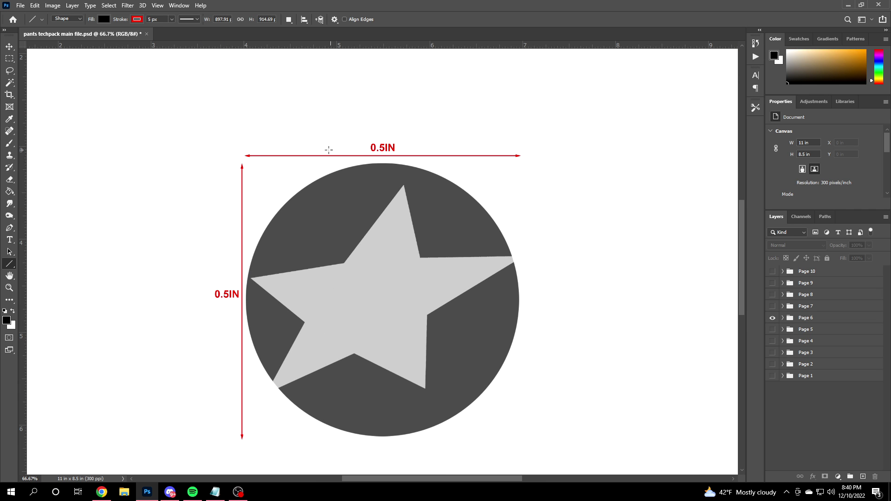
Step: Examine the embossed custom star button's name and size caption on page 6
{"action": "scroll", "coordinate": [475, 328], "scroll_direction": "down", "scroll_amount": 5}
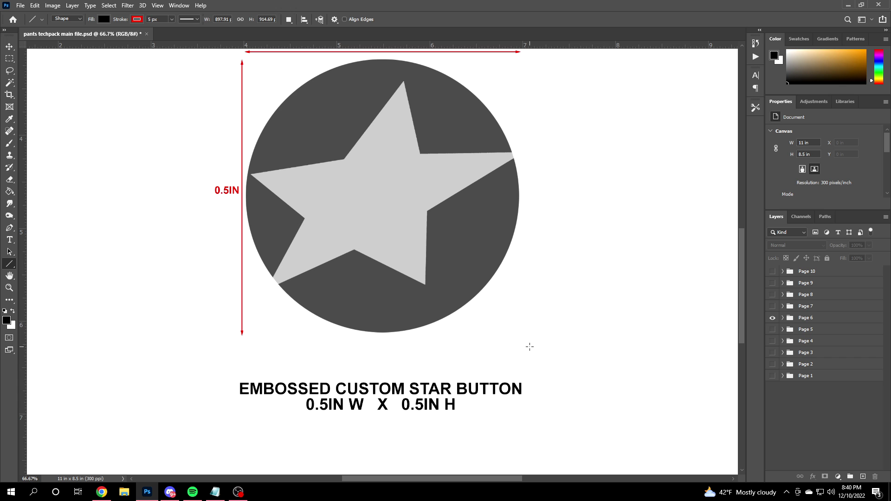
{"action": "key", "text": "ctrl+minus"}
{"action": "key", "text": "ctrl+minus"}
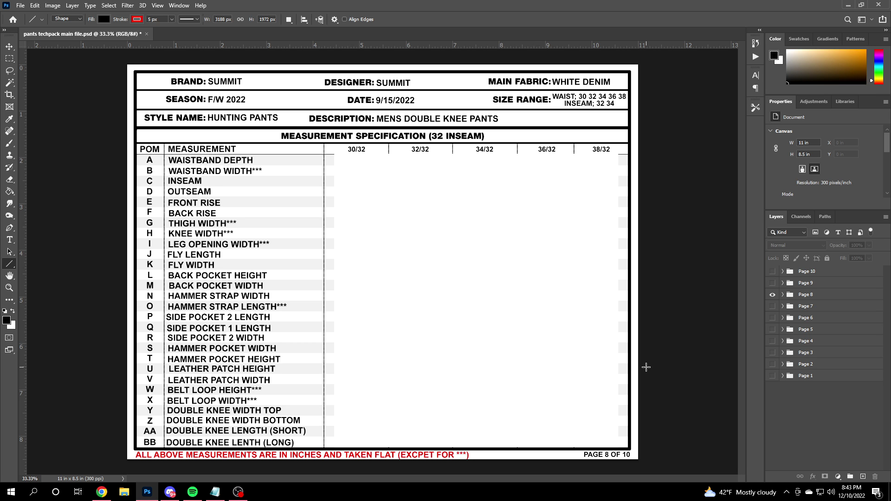
Step: Examine the lettered points of measurement and their names on page 8's 32 inseam measurement specification
{"action": "key", "text": "ctrl+plus"}
{"action": "key", "text": "ctrl+plus"}
{"action": "scroll", "coordinate": [141, 189], "scroll_direction": "left", "scroll_amount": 5}
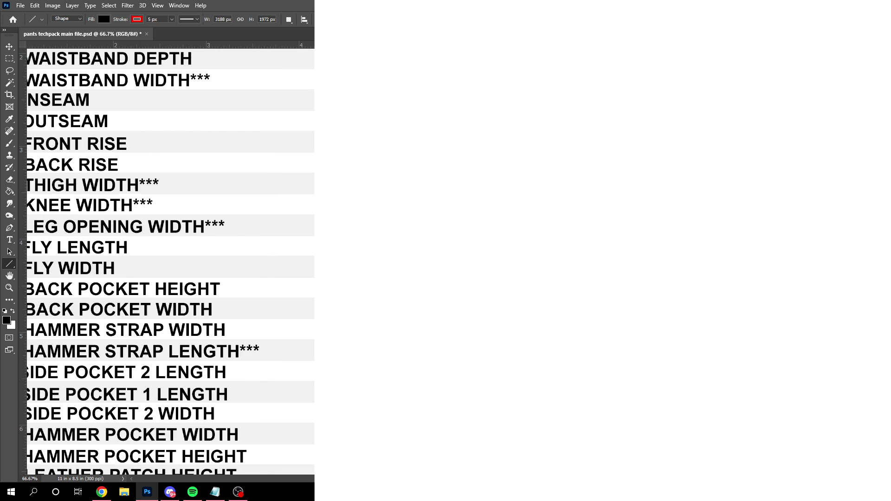
{"action": "scroll", "coordinate": [142, 189], "scroll_direction": "up", "scroll_amount": 3}
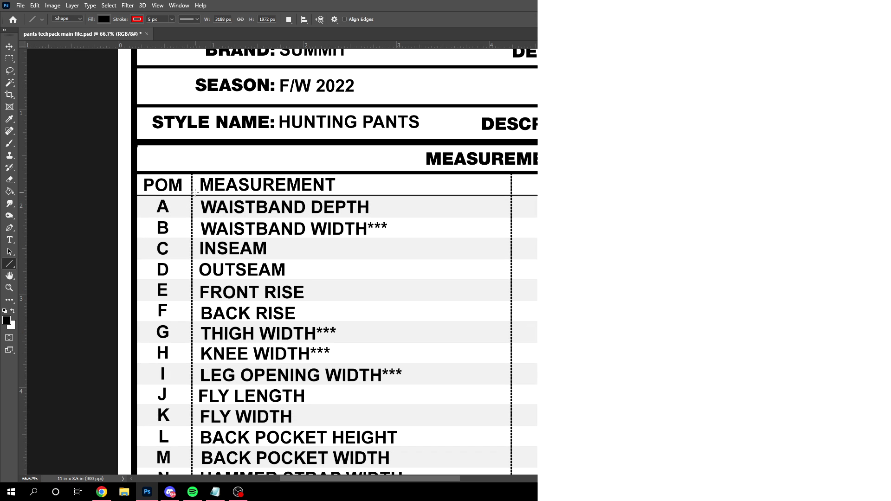
{"action": "scroll", "coordinate": [169, 214], "scroll_direction": "down", "scroll_amount": 1}
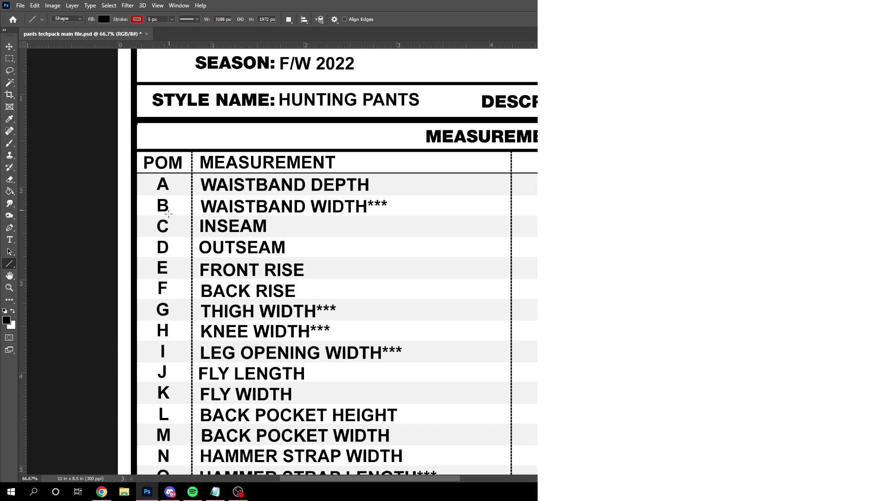
{"action": "scroll", "coordinate": [169, 214], "scroll_direction": "down", "scroll_amount": 15}
{"action": "scroll", "coordinate": [208, 392], "scroll_direction": "up", "scroll_amount": 7}
{"action": "scroll", "coordinate": [323, 303], "scroll_direction": "up", "scroll_amount": 4}
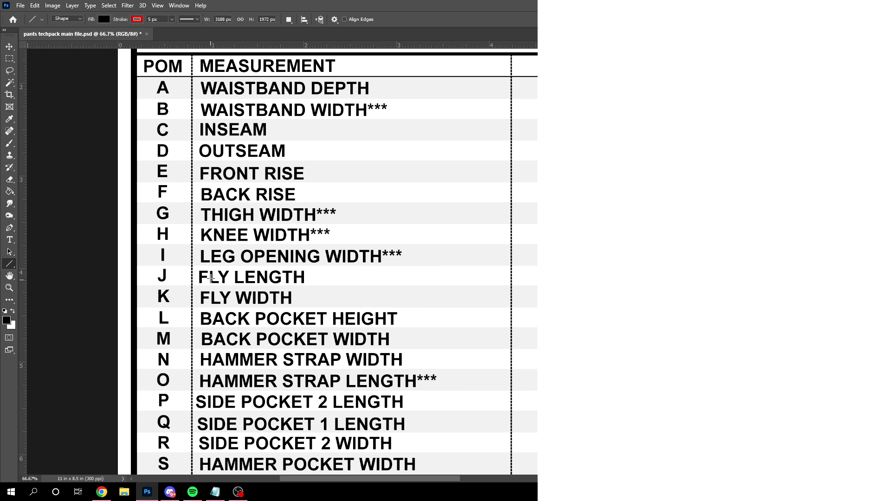
{"action": "scroll", "coordinate": [325, 255], "scroll_direction": "down", "scroll_amount": 5}
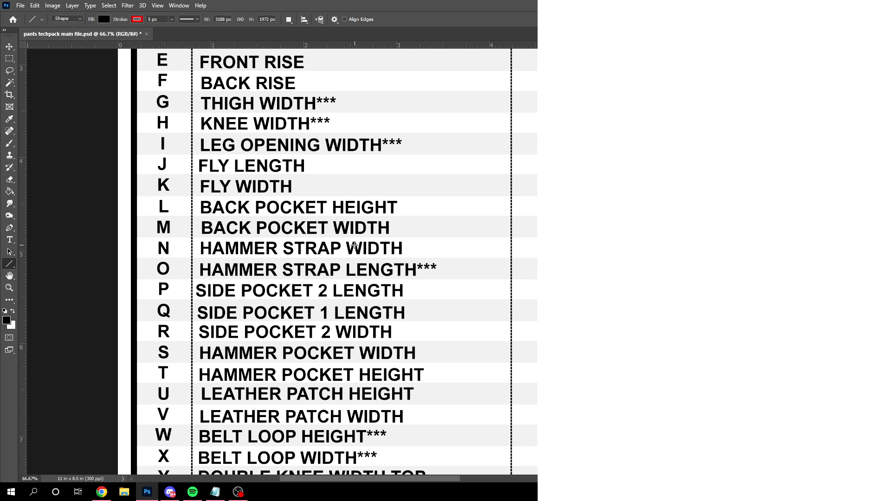
{"action": "scroll", "coordinate": [355, 246], "scroll_direction": "up", "scroll_amount": 9}
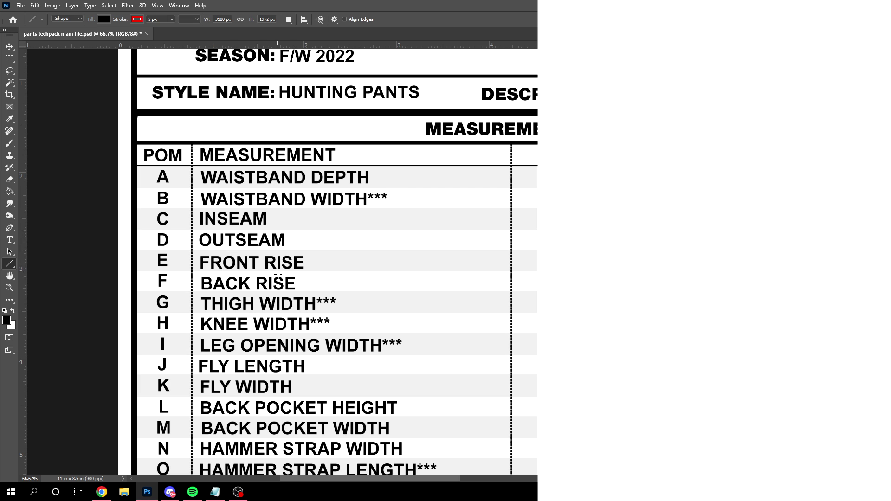
Step: Examine the size columns from 30/32 to 38/32 and the size range in page 8's header
{"action": "scroll", "coordinate": [435, 214], "scroll_direction": "right", "scroll_amount": 8}
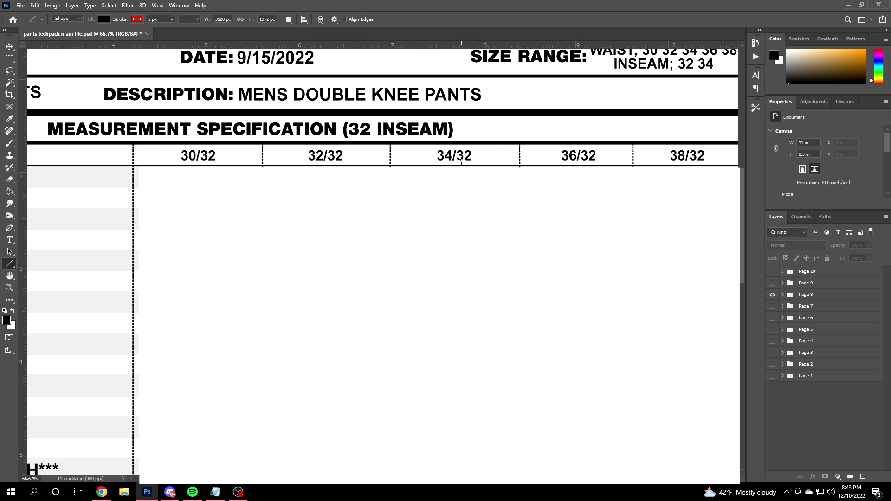
{"action": "scroll", "coordinate": [461, 159], "scroll_direction": "up", "scroll_amount": 1}
{"action": "scroll", "coordinate": [462, 159], "scroll_direction": "right", "scroll_amount": 1}
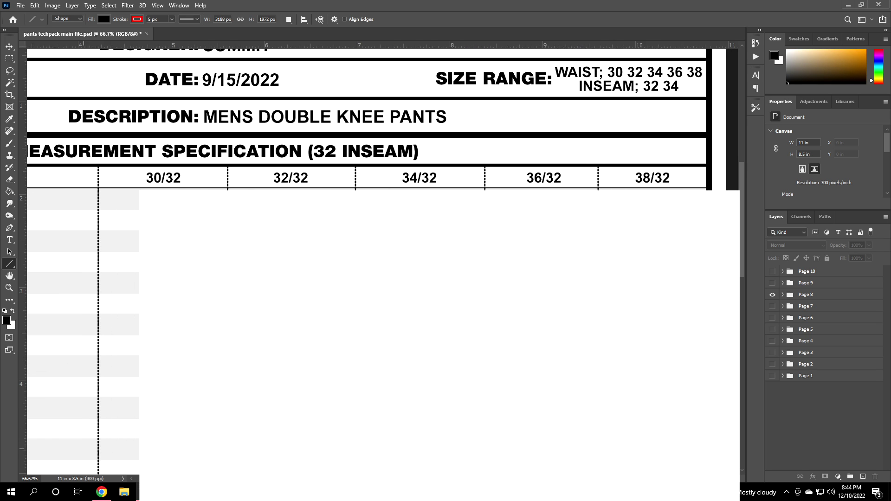
{"action": "scroll", "coordinate": [27, 364], "scroll_direction": "left", "scroll_amount": 1}
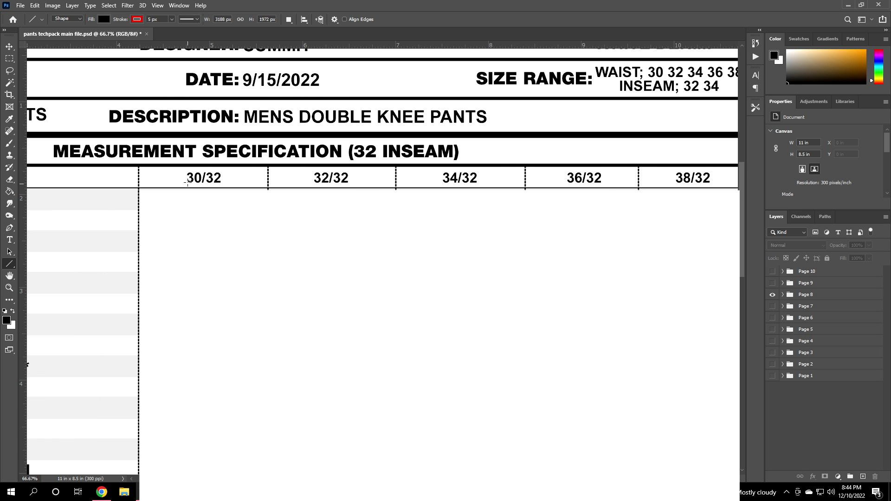
{"action": "scroll", "coordinate": [369, 236], "scroll_direction": "down", "scroll_amount": 1}
{"action": "key", "text": "ctrl+minus"}
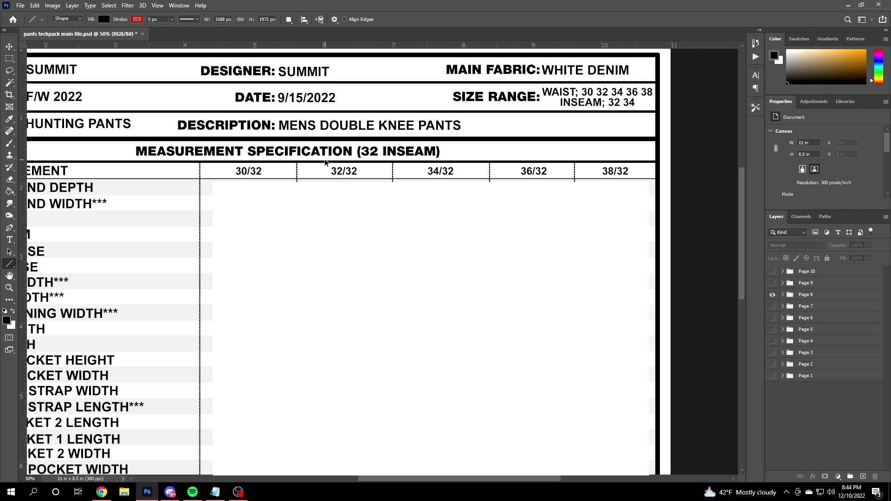
Step: Review the full measurement list on page 8, including the starred rows and the red footnote about flat measurements
{"action": "scroll", "coordinate": [245, 382], "scroll_direction": "down", "scroll_amount": 8}
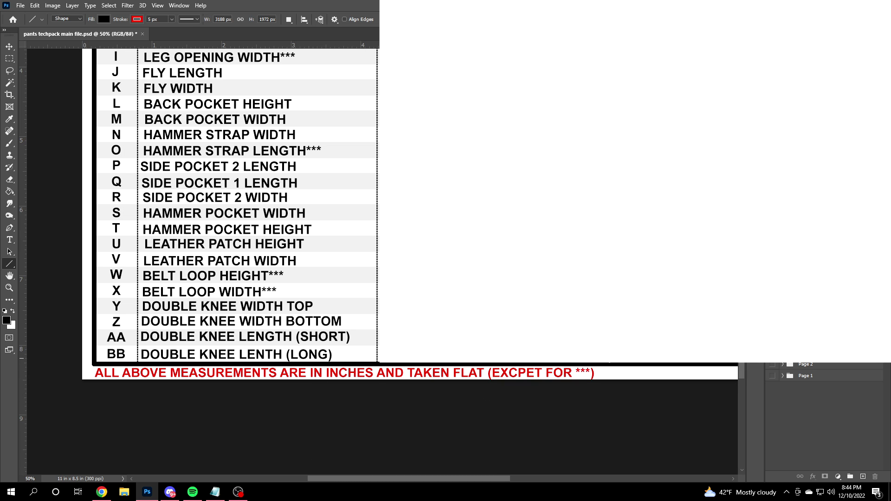
{"action": "scroll", "coordinate": [325, 219], "scroll_direction": "up", "scroll_amount": 5}
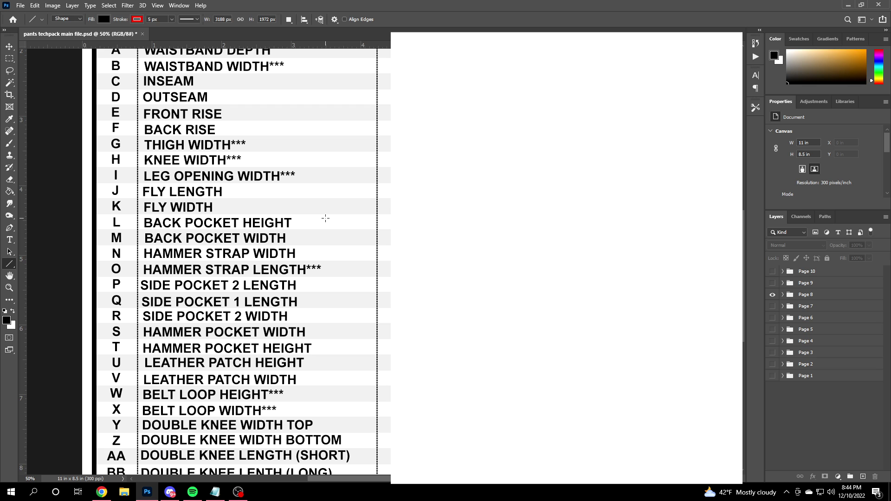
{"action": "scroll", "coordinate": [325, 218], "scroll_direction": "up", "scroll_amount": 5}
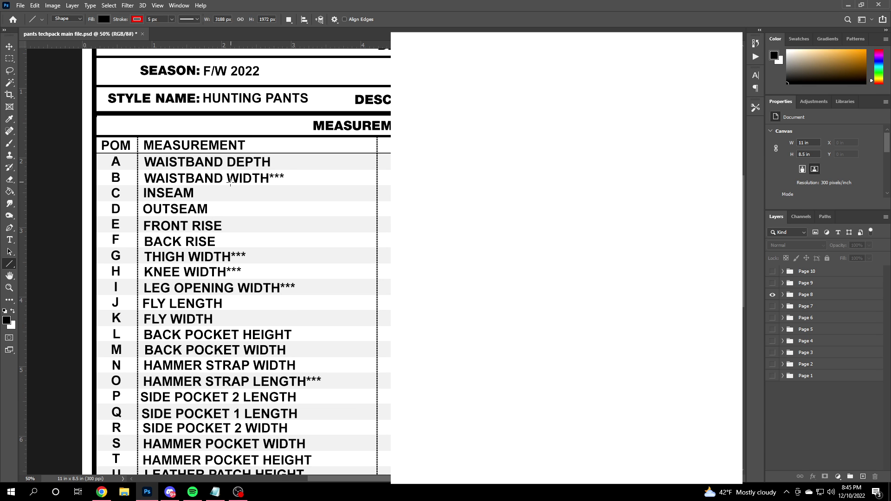
{"action": "scroll", "coordinate": [317, 239], "scroll_direction": "down", "scroll_amount": 3}
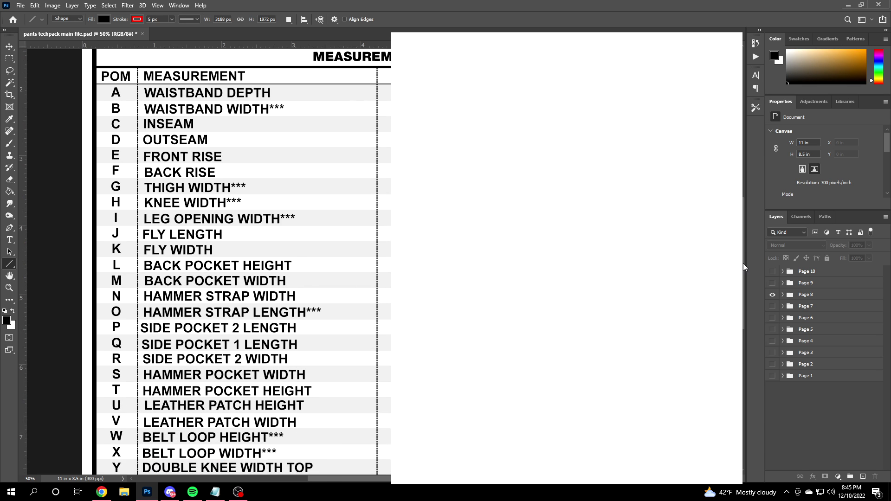
{"action": "scroll", "coordinate": [317, 239], "scroll_direction": "up", "scroll_amount": 4}
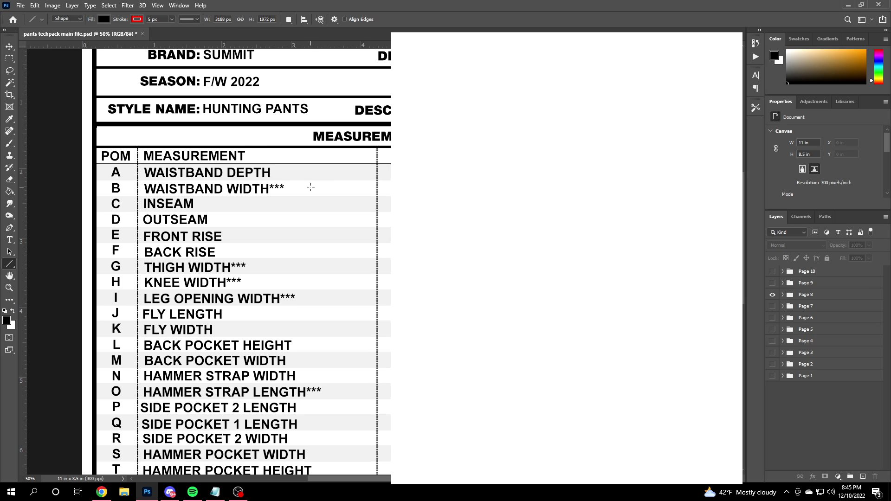
{"action": "scroll", "coordinate": [310, 186], "scroll_direction": "down", "scroll_amount": 5}
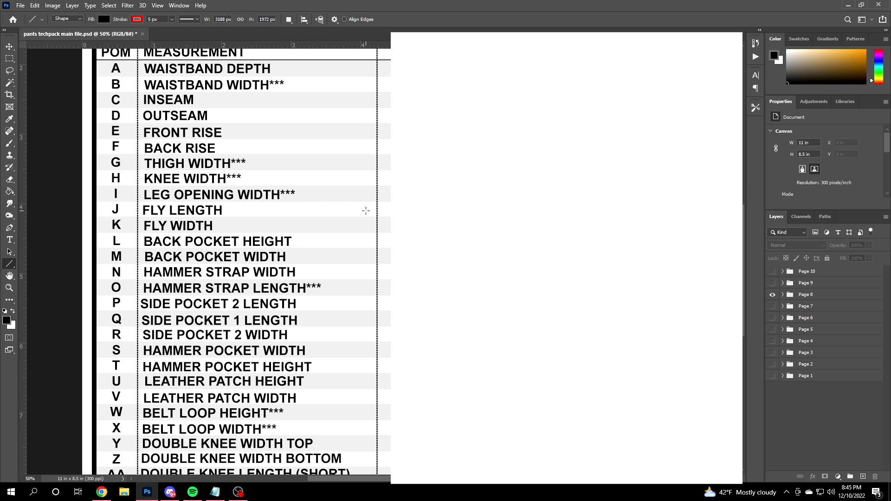
{"action": "key", "text": "ctrl+minus"}
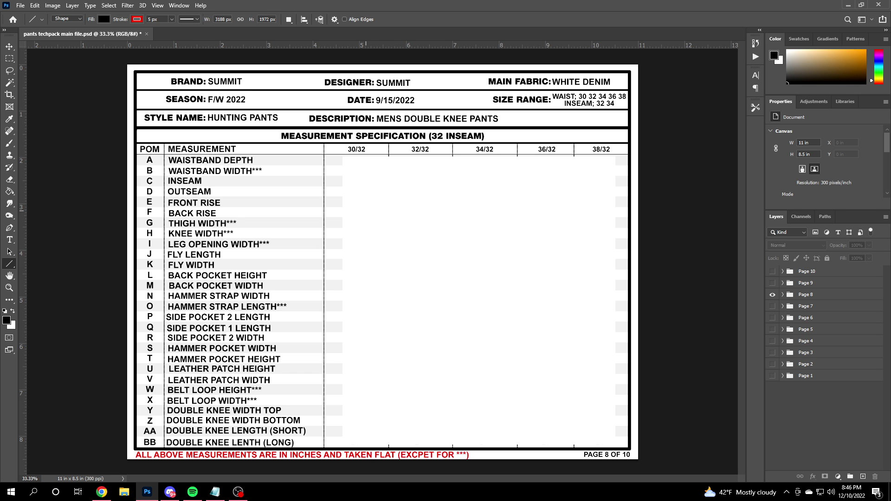
Step: Switch to the page 10 points of measurement diagram and examine the lettered dimension lines on the front view
{"action": "left_click", "coordinate": [772, 283], "text": "alt"}
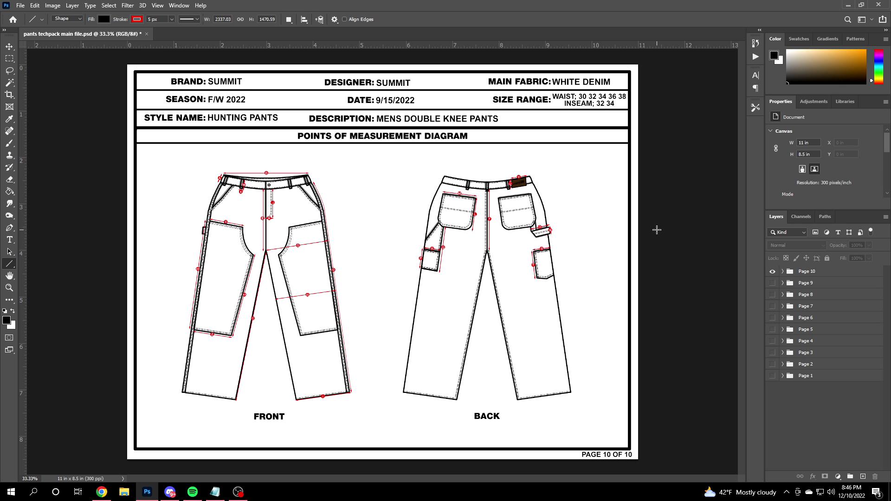
{"action": "key", "text": "ctrl+plus"}
{"action": "key", "text": "ctrl+plus"}
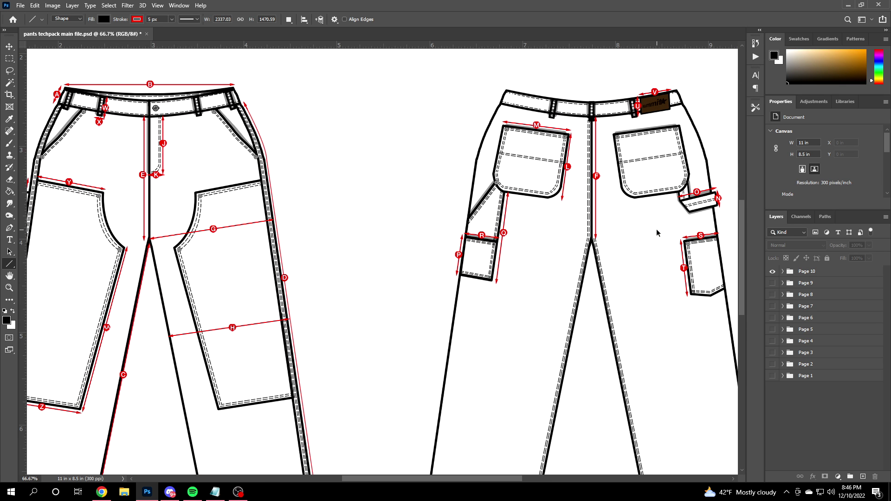
{"action": "left_click_drag", "start_coordinate": [425, 478], "coordinate": [363, 477]}
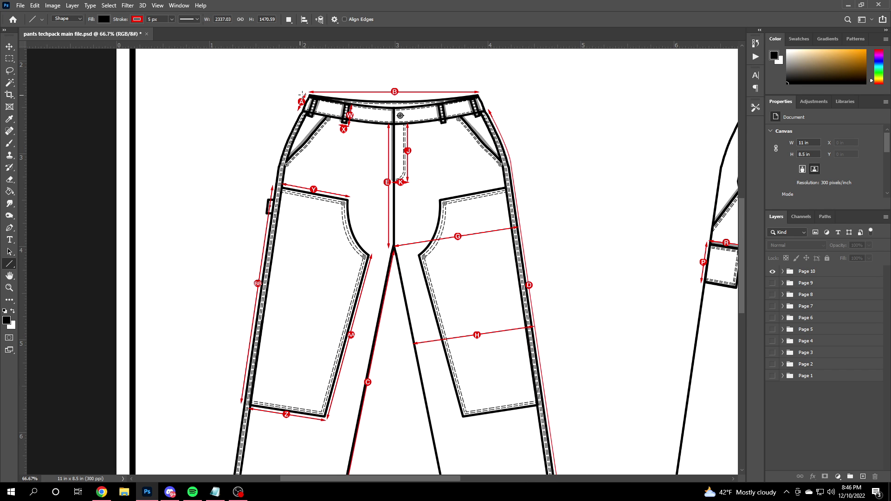
{"action": "scroll", "coordinate": [443, 182], "scroll_direction": "down", "scroll_amount": 4}
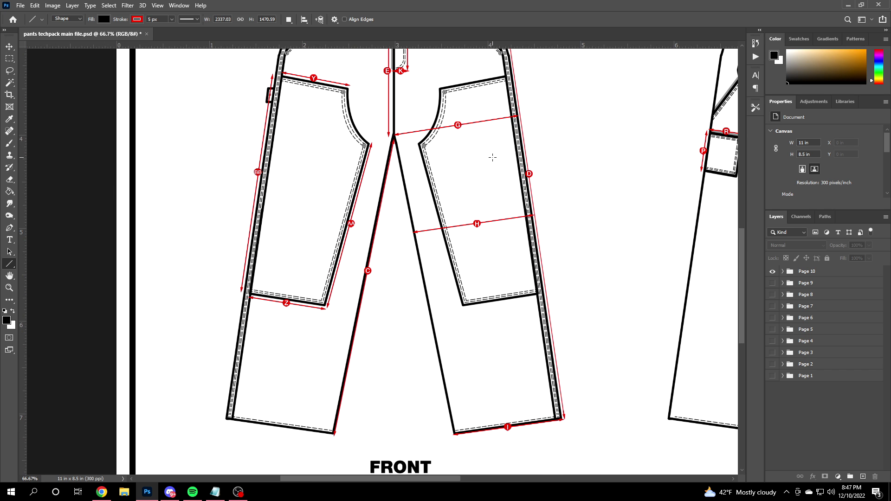
{"action": "scroll", "coordinate": [482, 148], "scroll_direction": "up", "scroll_amount": 4}
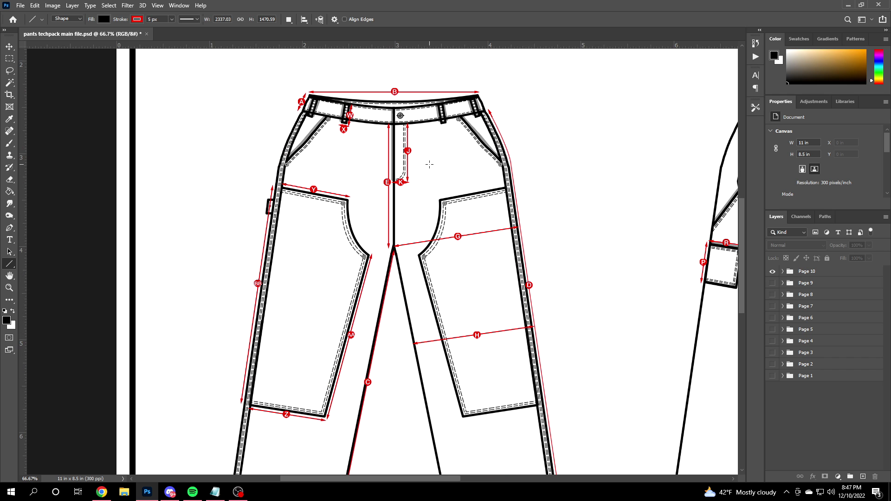
{"action": "key", "text": "ctrl+plus"}
Step: Compare page 8's measurement names with the lettered lines on page 10's front view by switching between the two pages
{"action": "left_click", "coordinate": [772, 272]}
{"action": "left_click", "coordinate": [772, 295]}
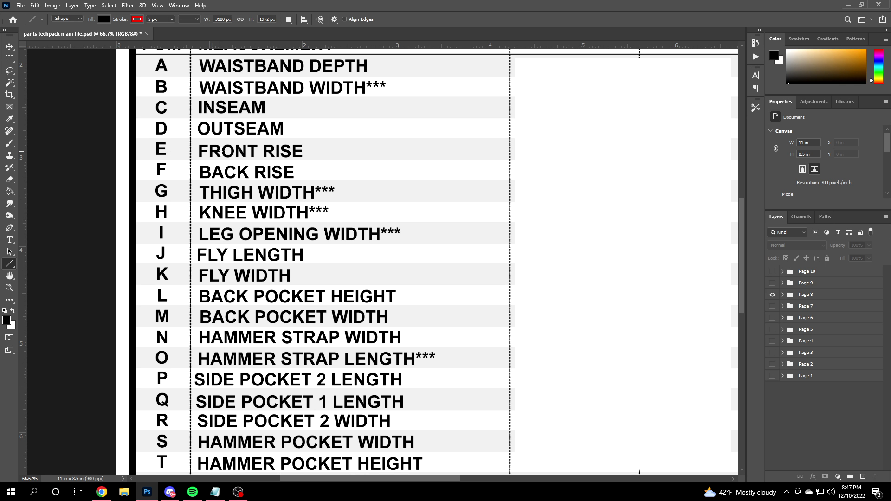
{"action": "left_click", "coordinate": [772, 272]}
{"action": "scroll", "coordinate": [426, 178], "scroll_direction": "up", "scroll_amount": 1}
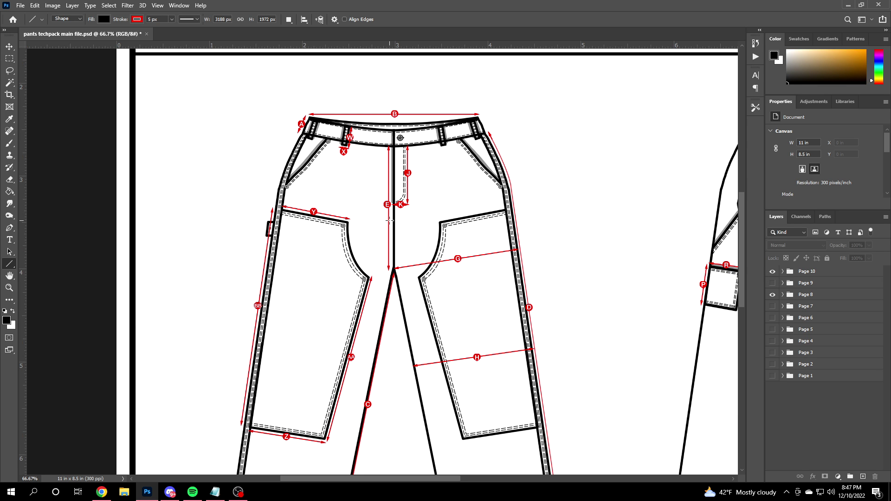
{"action": "key", "text": "ctrl+plus"}
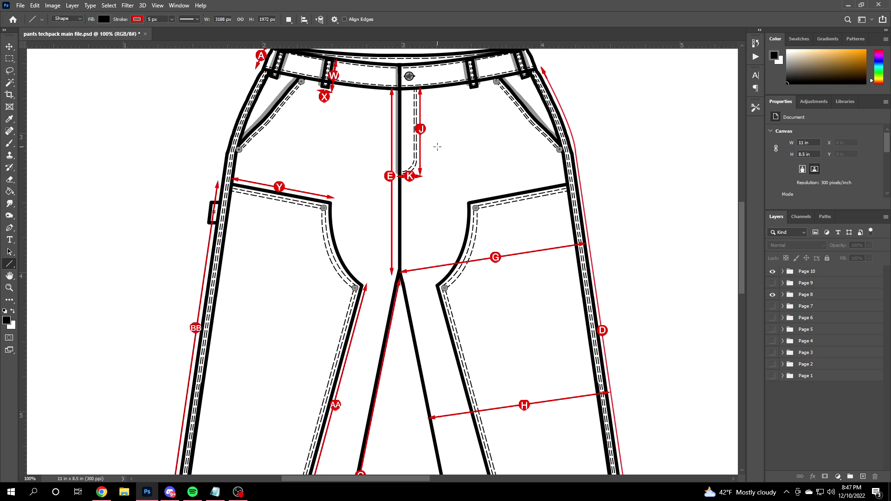
{"action": "key", "text": "ctrl+0"}
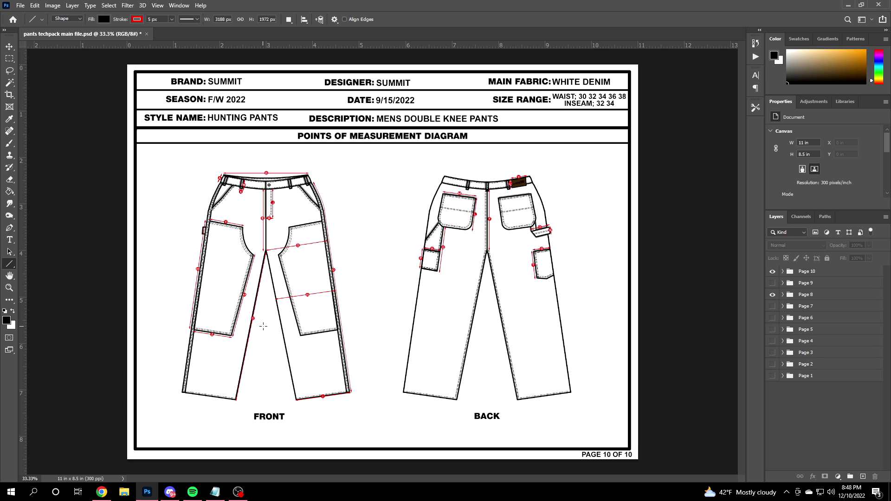
Step: Hide the measurement pages and show only the page 1 sketch page
{"action": "left_click", "coordinate": [772, 271]}
{"action": "left_click", "coordinate": [772, 271]}
{"action": "left_click", "coordinate": [771, 271]}
{"action": "left_click", "coordinate": [772, 376]}
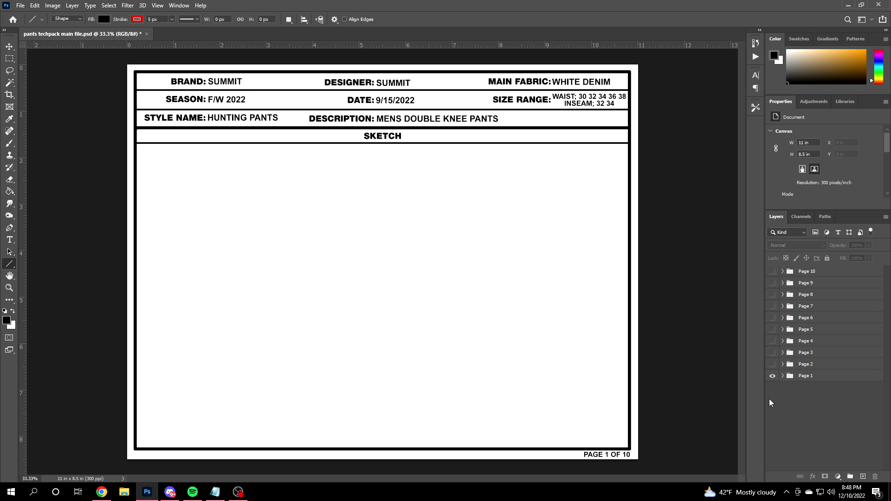
Step: Set up saving page 1 as a PNG copy in the techpack files folder, and cancel the save
{"action": "left_click", "coordinate": [21, 5]}
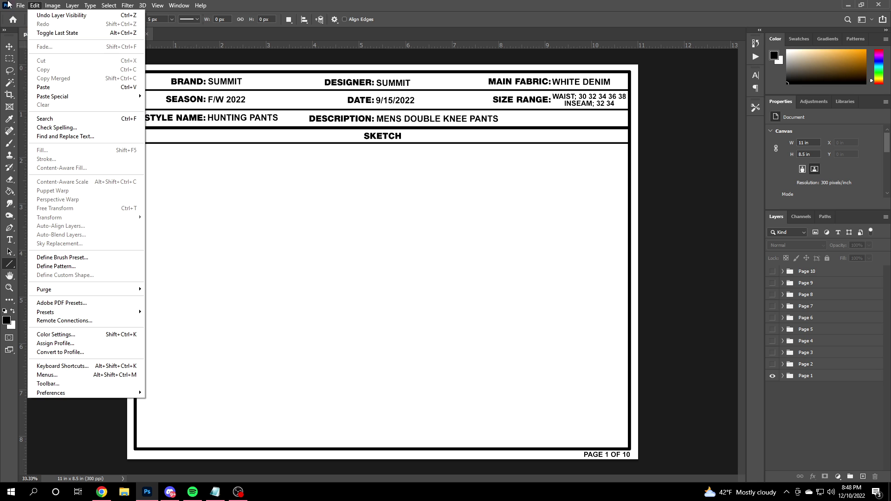
{"action": "left_click", "coordinate": [20, 5]}
{"action": "left_click", "coordinate": [51, 118]}
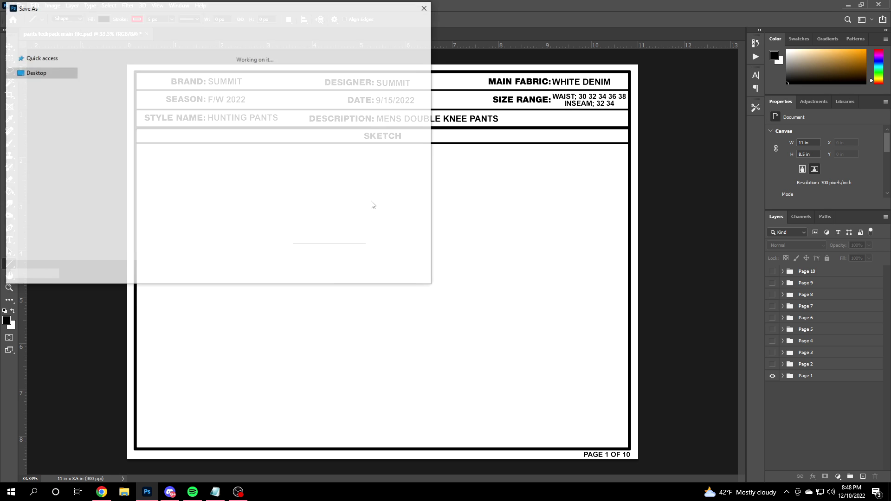
{"action": "left_click", "coordinate": [135, 200]}
{"action": "left_click", "coordinate": [89, 334]}
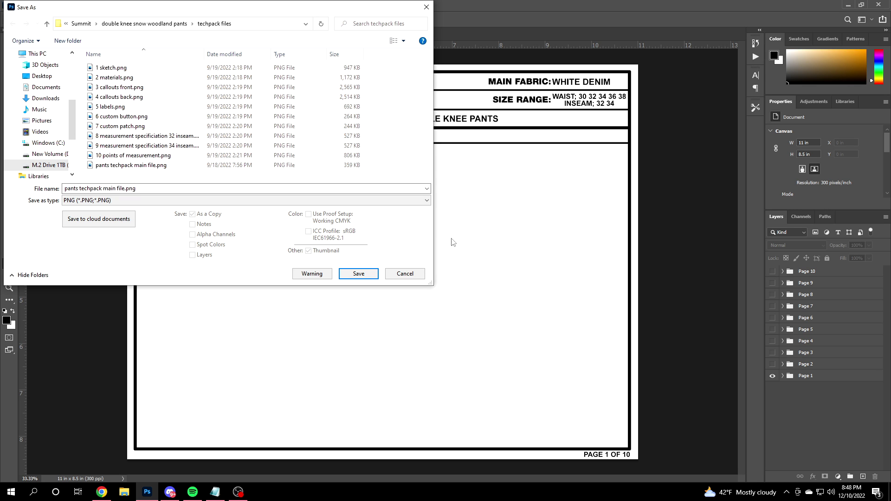
{"action": "left_click", "coordinate": [405, 274]}
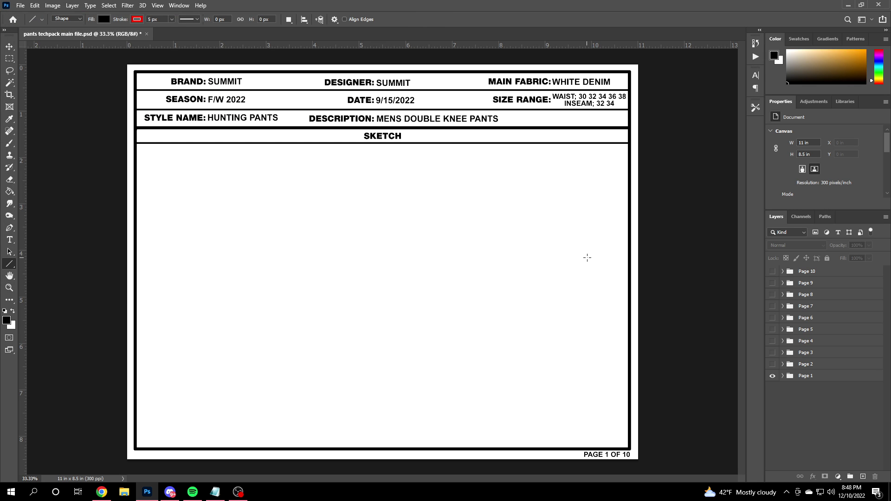
Step: Check the contents of the Page 1 group, collapse it, and add two blank layers above it
{"action": "left_click", "coordinate": [782, 375]}
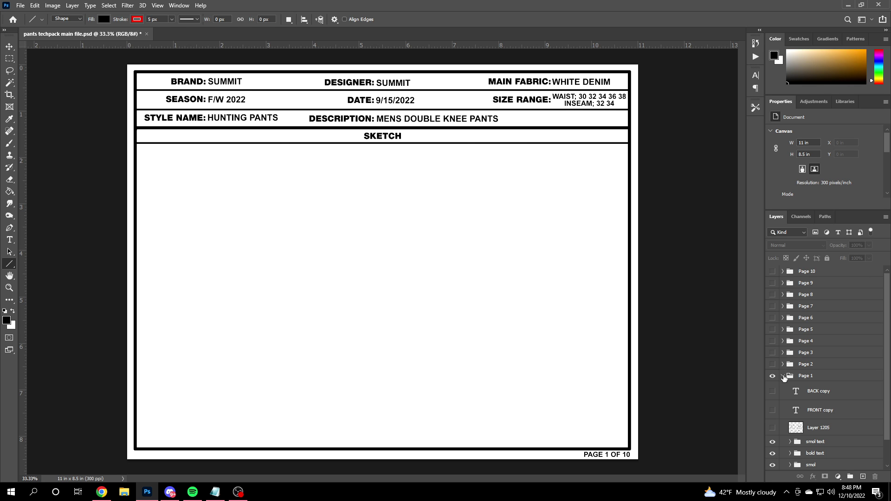
{"action": "left_click", "coordinate": [783, 375]}
{"action": "key", "text": "ctrl+shift+alt+n"}
{"action": "key", "text": "ctrl+shift+alt+n"}
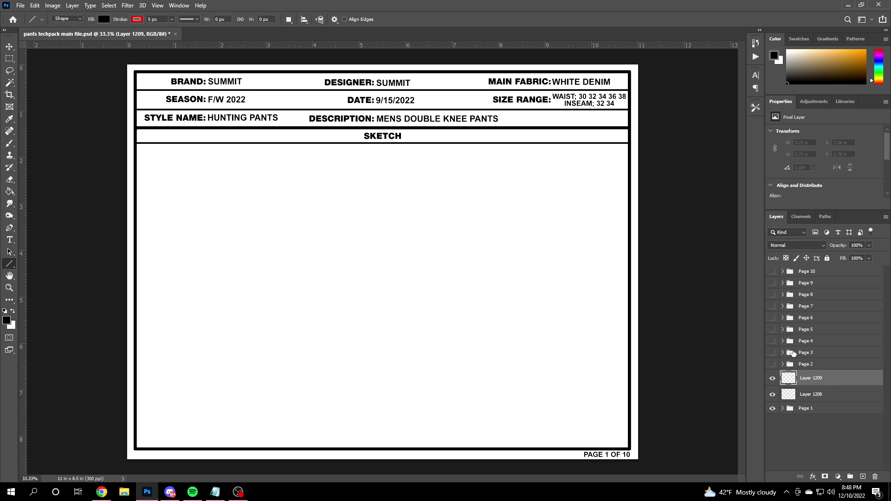
Step: Group the two blank layers above the Page 1 group under the name Page 3, and delete that group with its contents
{"action": "left_click", "coordinate": [814, 396], "text": "shift"}
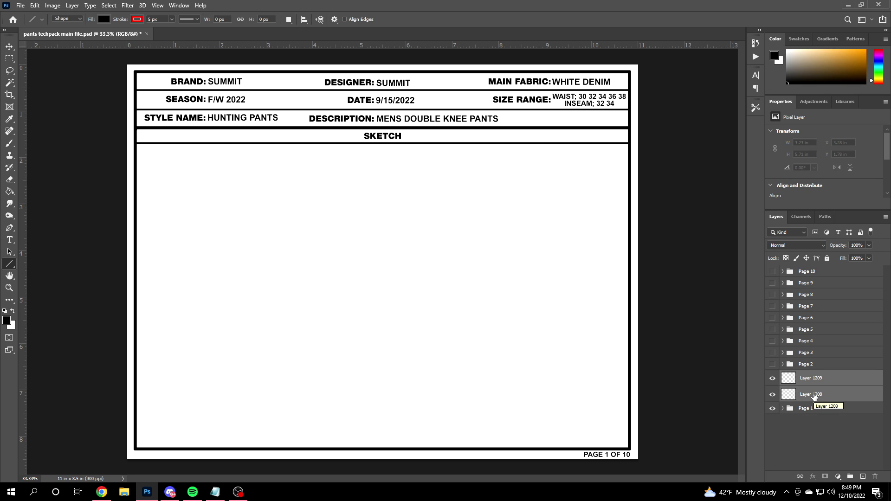
{"action": "key", "text": "ctrl+g"}
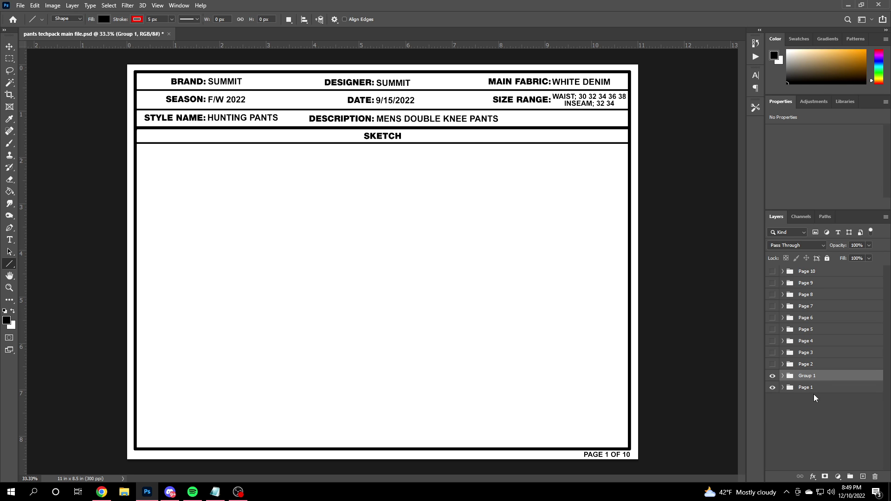
{"action": "type", "text": "Page 3"}
{"action": "key", "text": "Return"}
{"action": "left_click", "coordinate": [782, 375]}
{"action": "key", "text": "Delete"}
Step: Add a blank layer above the Page 10 group and delete it
{"action": "left_click", "coordinate": [808, 272]}
{"action": "left_click", "coordinate": [862, 476]}
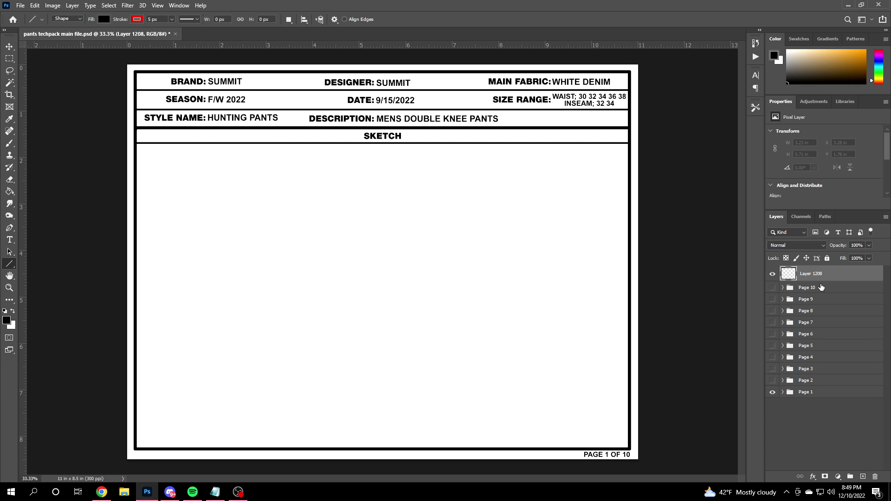
{"action": "key", "text": "Delete"}
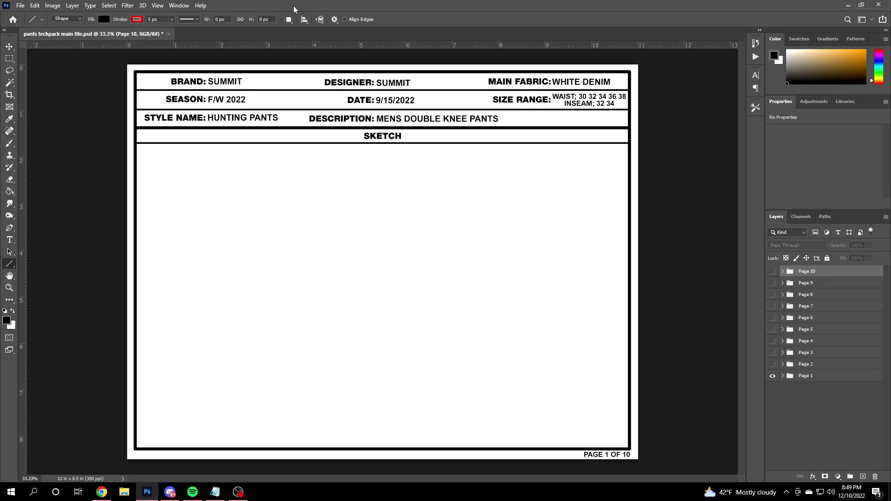
Step: Create a multi-page PDF Presentation from the ten numbered page images, 1 sketch.png through 10 points of measurement.png, and save it
{"action": "left_click", "coordinate": [21, 6]}
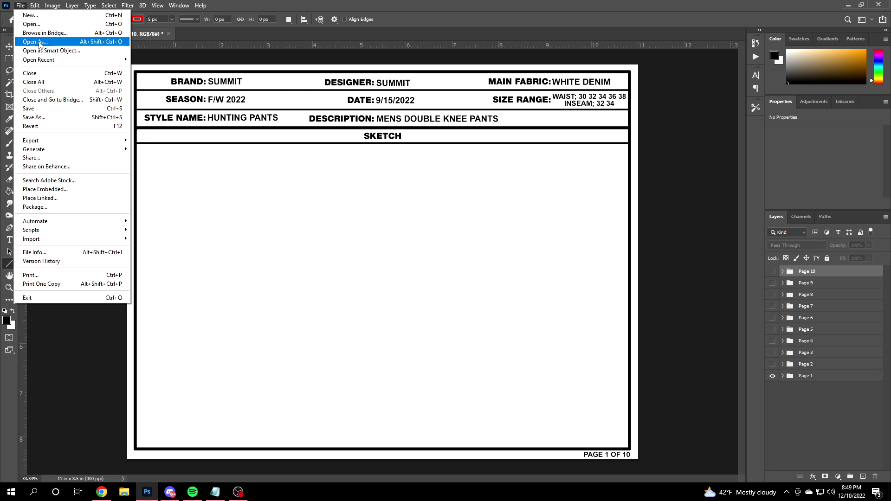
{"action": "mouse_move", "coordinate": [76, 223]}
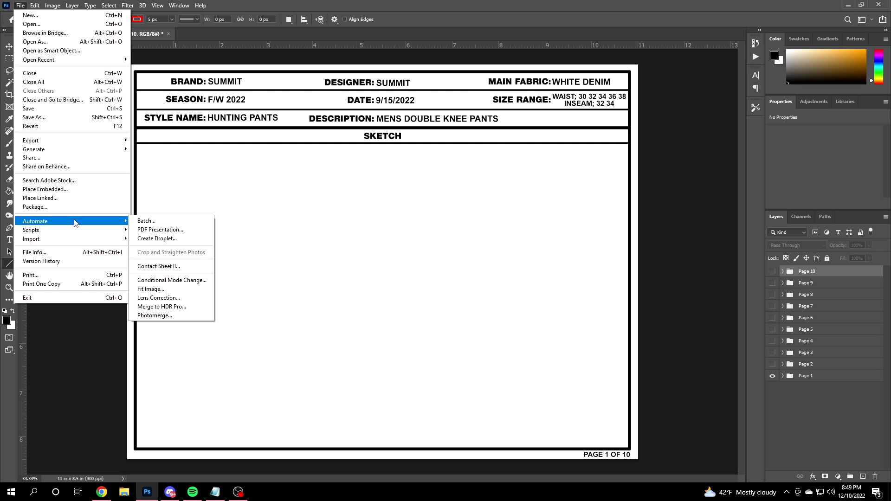
{"action": "left_click", "coordinate": [150, 229]}
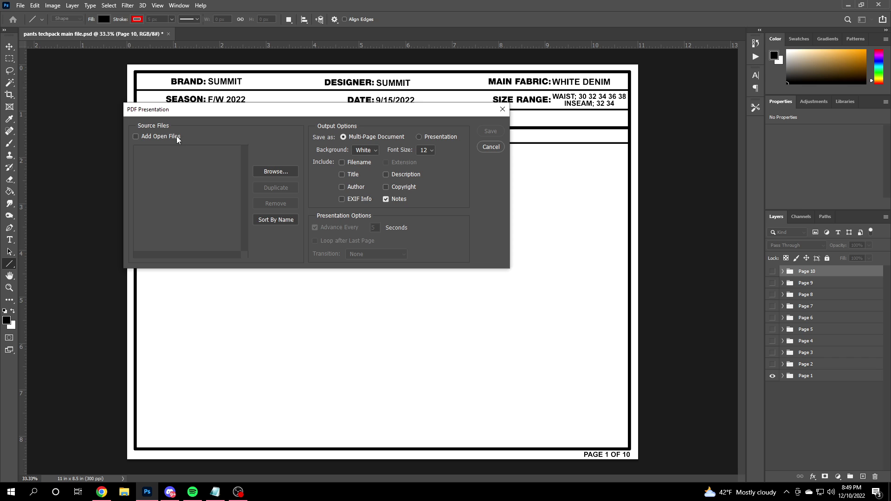
{"action": "left_click_drag", "start_coordinate": [219, 120], "coordinate": [246, 123]}
{"action": "left_click", "coordinate": [302, 174]}
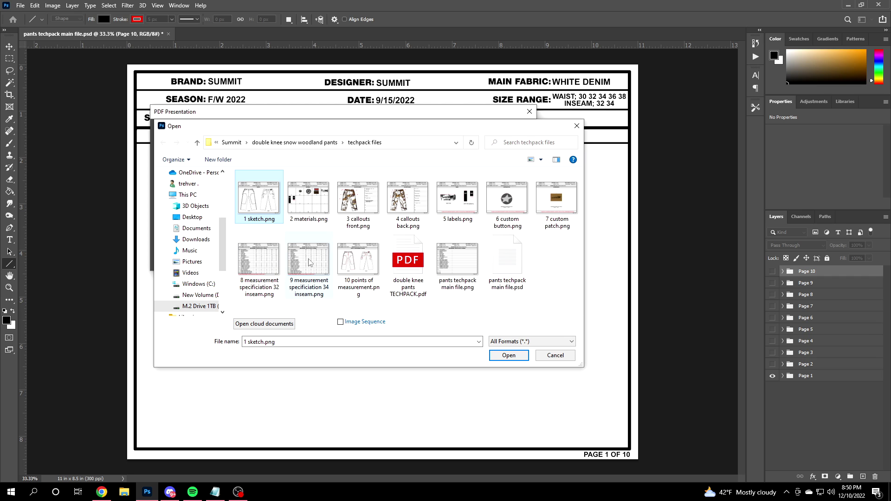
{"action": "left_click", "coordinate": [353, 266], "text": "shift"}
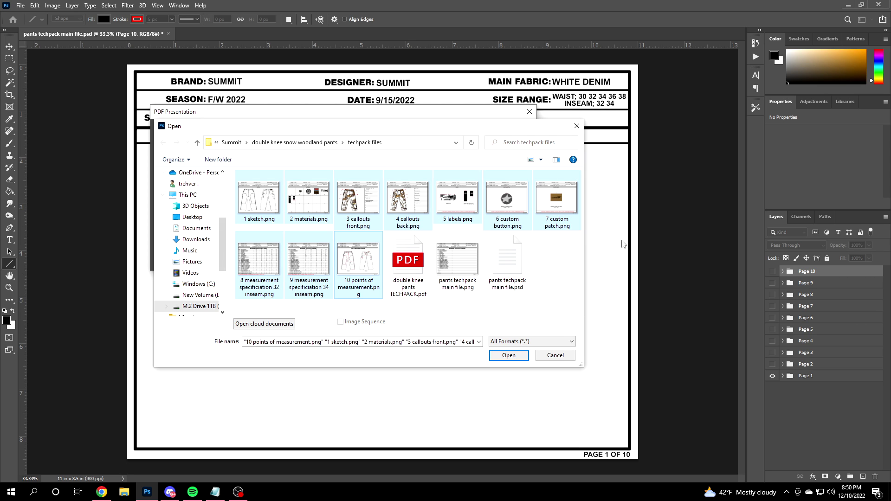
{"action": "left_click", "coordinate": [507, 356]}
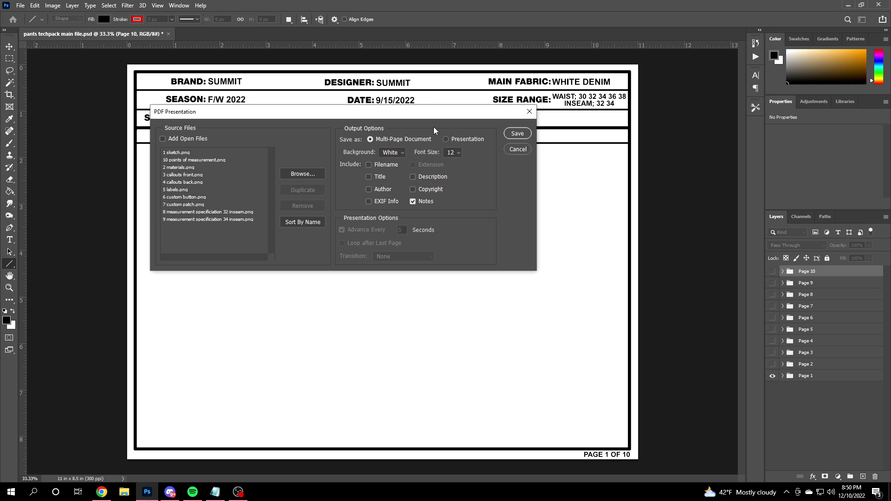
{"action": "left_click", "coordinate": [517, 133]}
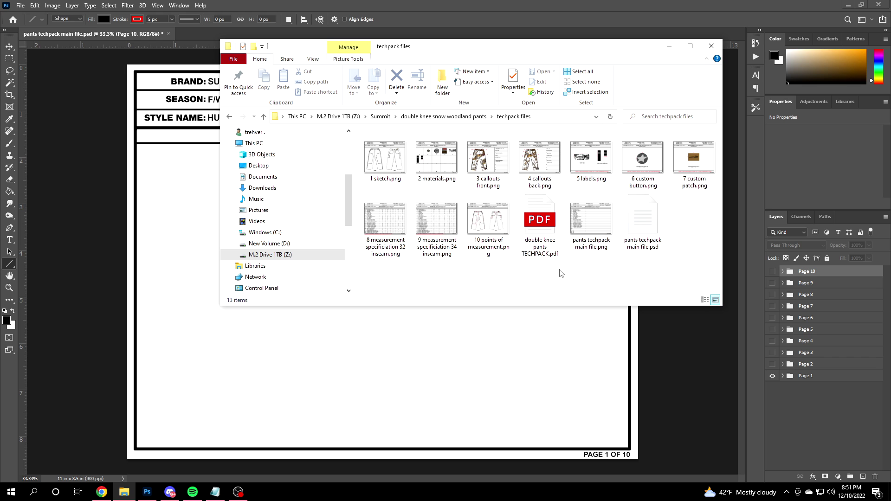
Step: Open double knee pants TECHPACK.pdf from the techpack files folder and look through its sketch, materials and front callouts pages
{"action": "double_click", "coordinate": [550, 228]}
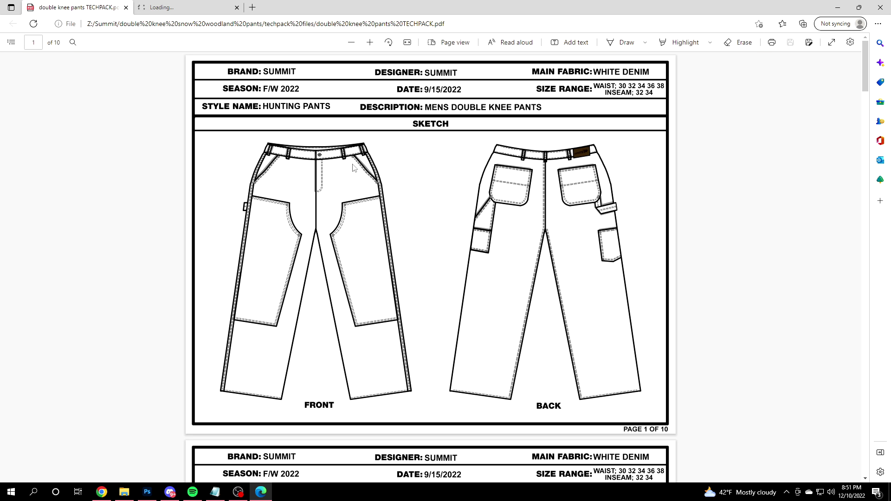
{"action": "scroll", "coordinate": [358, 203], "scroll_direction": "down", "scroll_amount": 8}
{"action": "scroll", "coordinate": [833, 132], "scroll_direction": "down", "scroll_amount": 15}
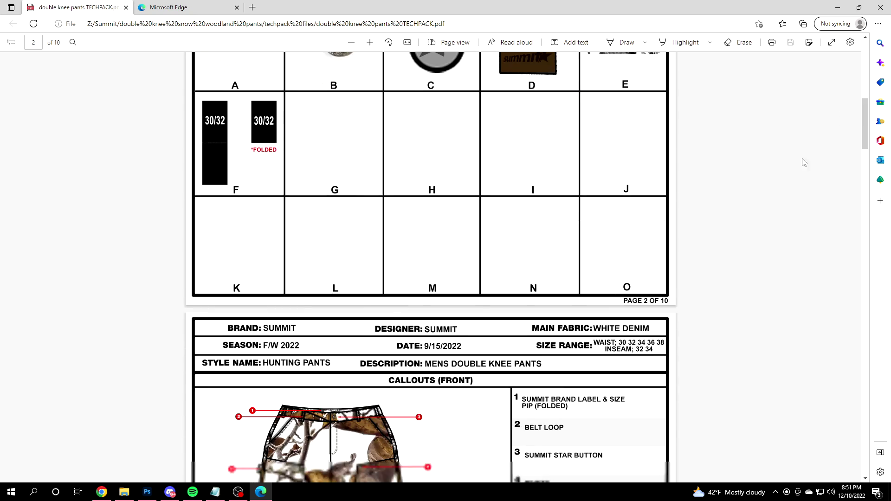
{"action": "scroll", "coordinate": [504, 253], "scroll_direction": "up", "scroll_amount": 12}
{"action": "scroll", "coordinate": [505, 253], "scroll_direction": "up", "scroll_amount": 8}
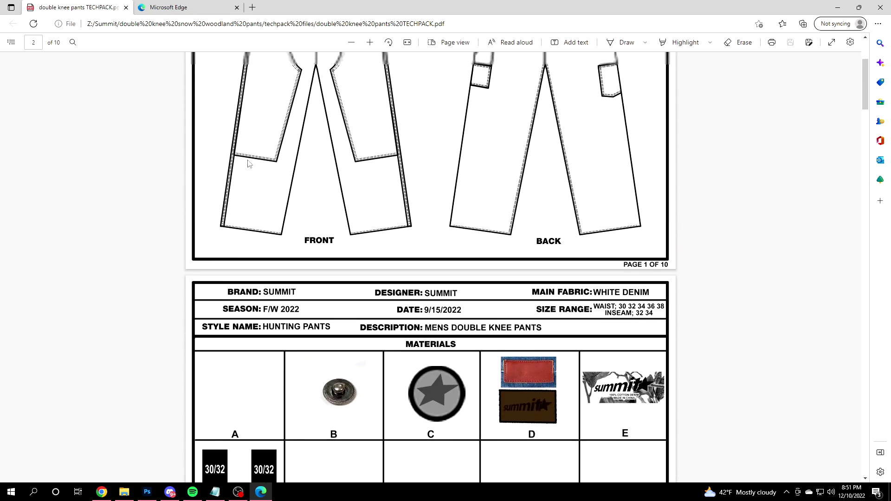